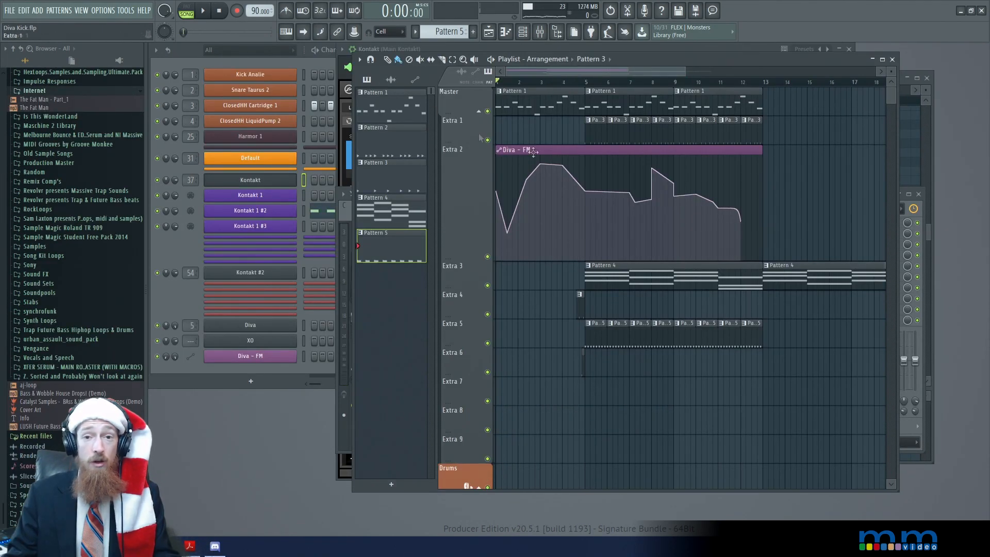
Play the playlist arrangement from the start to audition it, and stop playback after bar 13
scroll(561, 163, "down", 2)
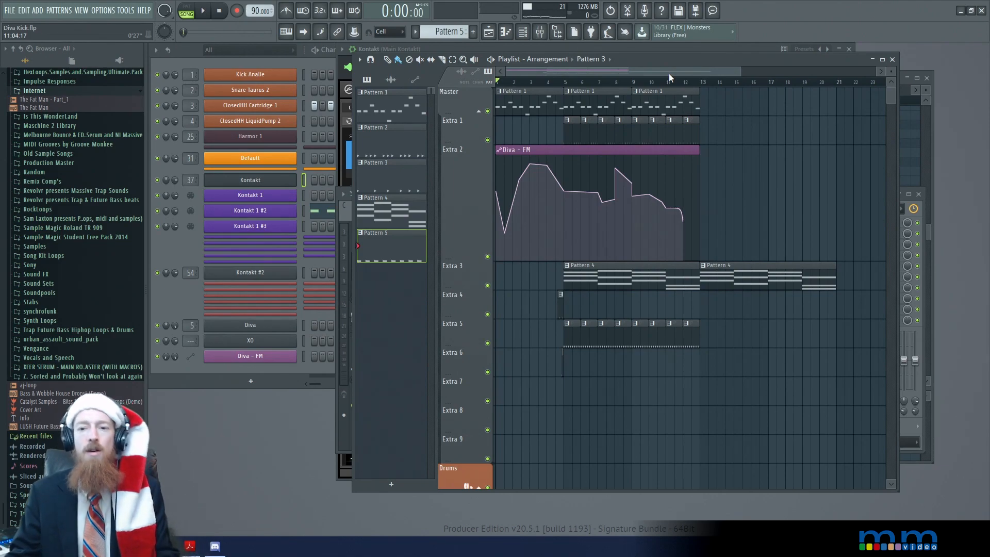
key("space")
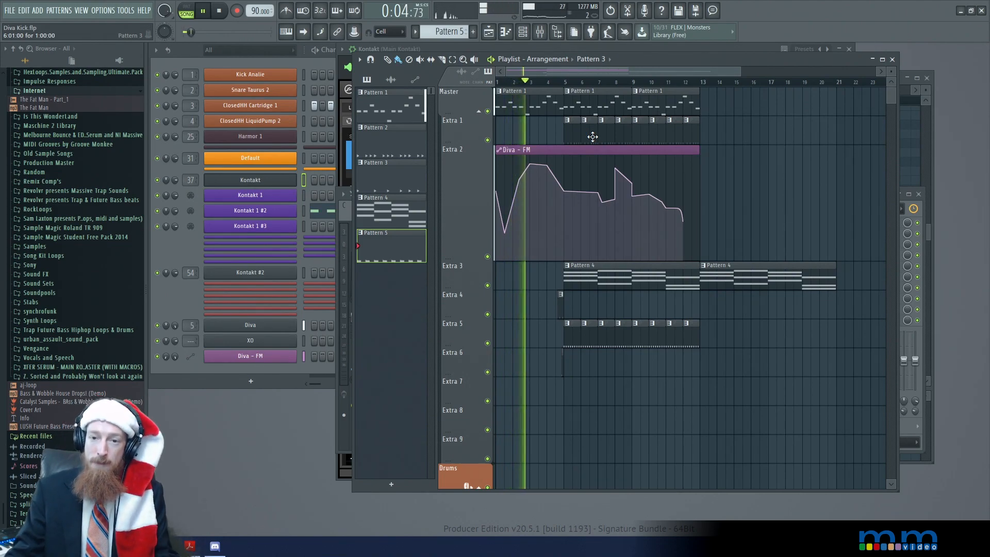
scroll(593, 136, "up", 2)
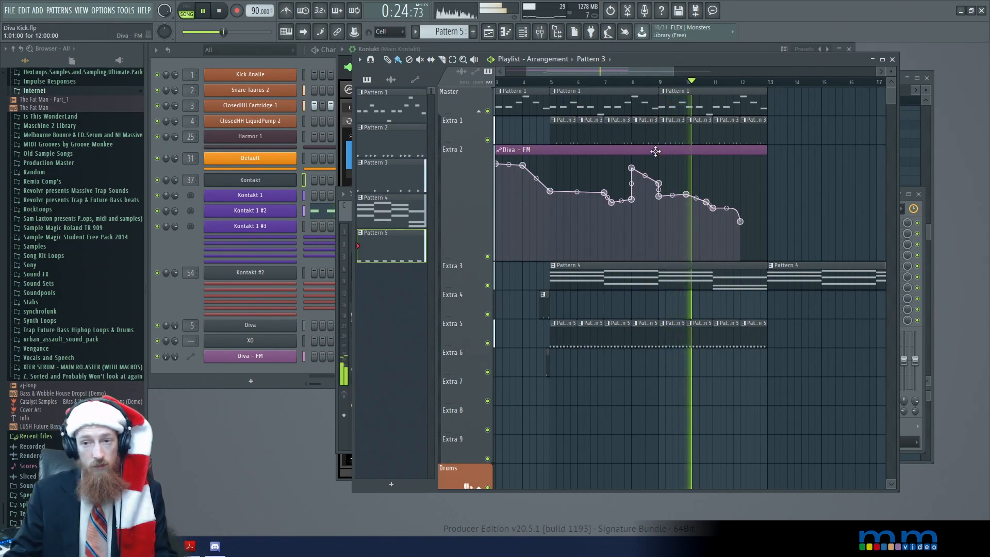
left_click_drag(813, 170, 731, 181)
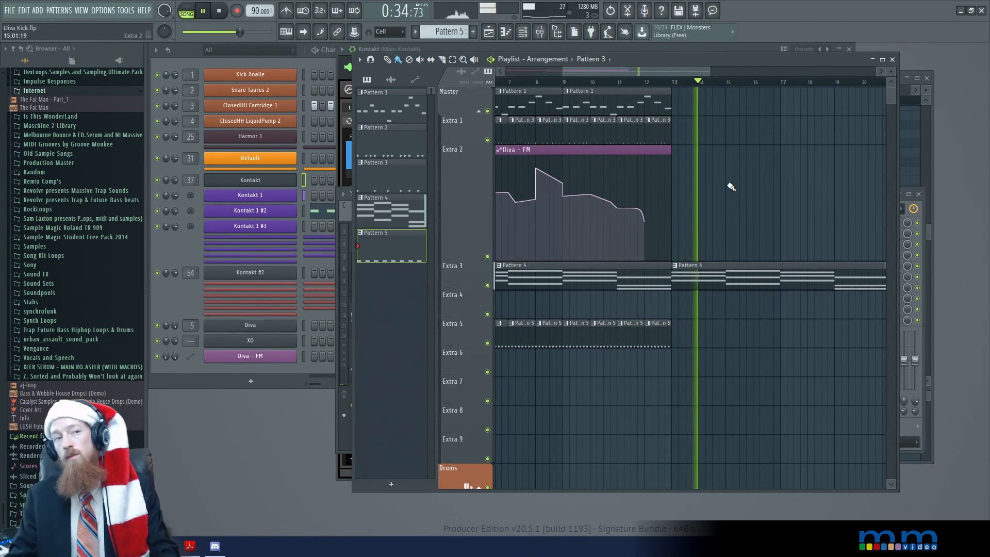
key("space")
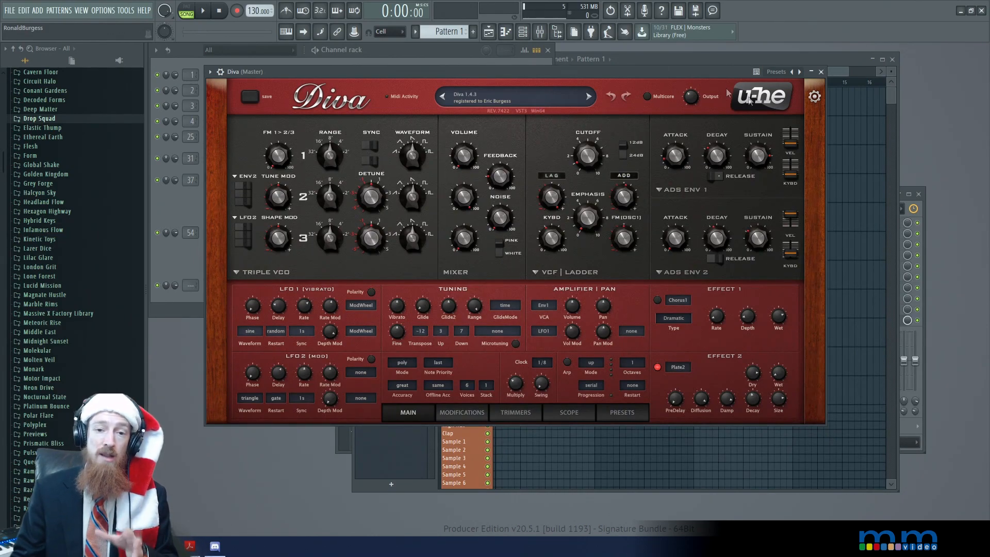
Browse Diva's preset list and the User folder in its preset browser
left_click(512, 94)
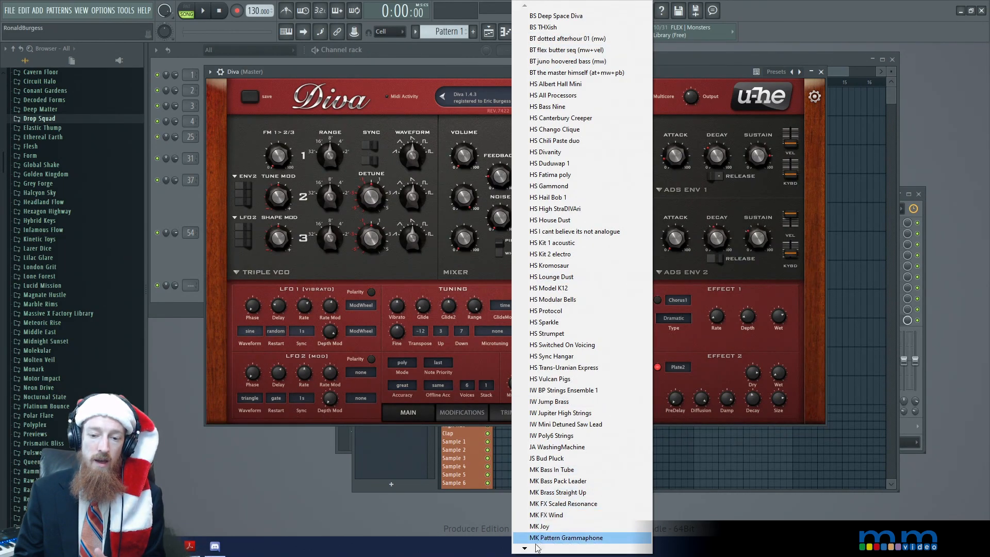
mouse_move(526, 550)
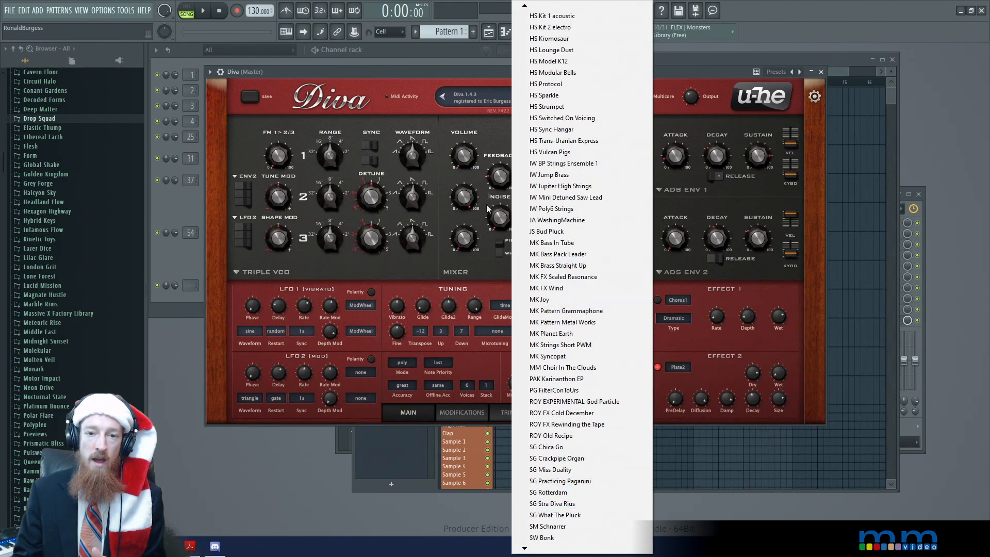
left_click(444, 80)
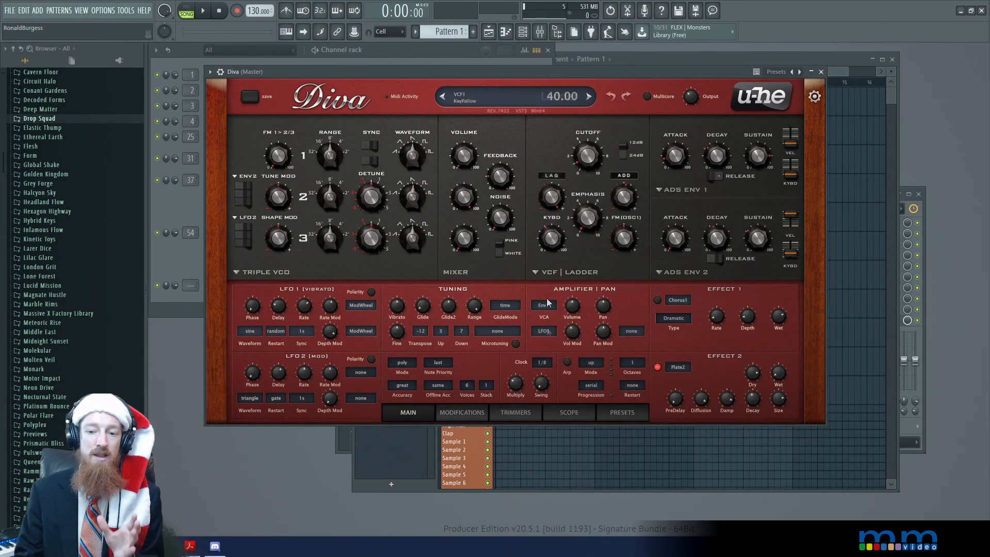
left_click(625, 413)
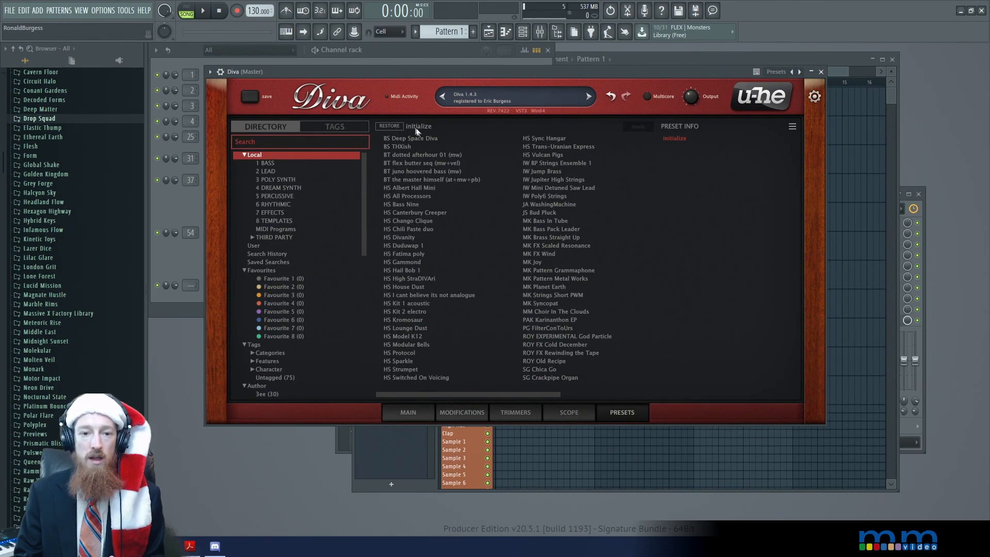
left_click(253, 246)
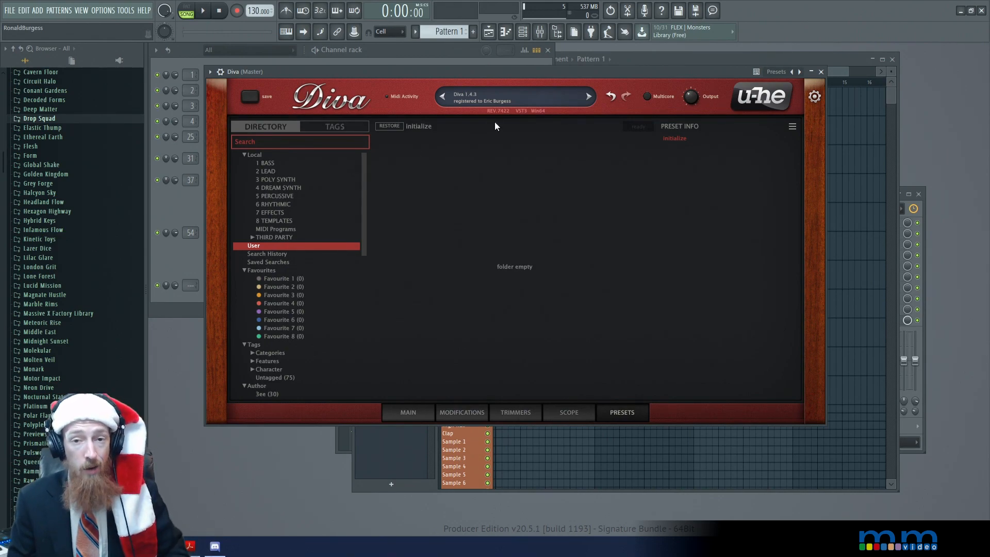
left_click(508, 99)
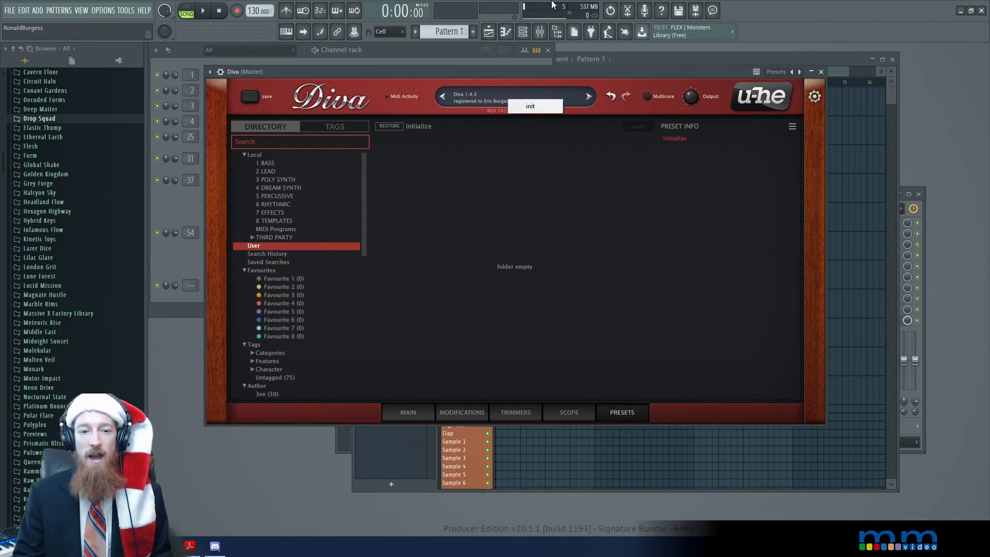
left_click(513, 168)
Load the init preset with the 8 TEMPLATES folder selected, and return to Diva's main synth view
left_click(277, 221)
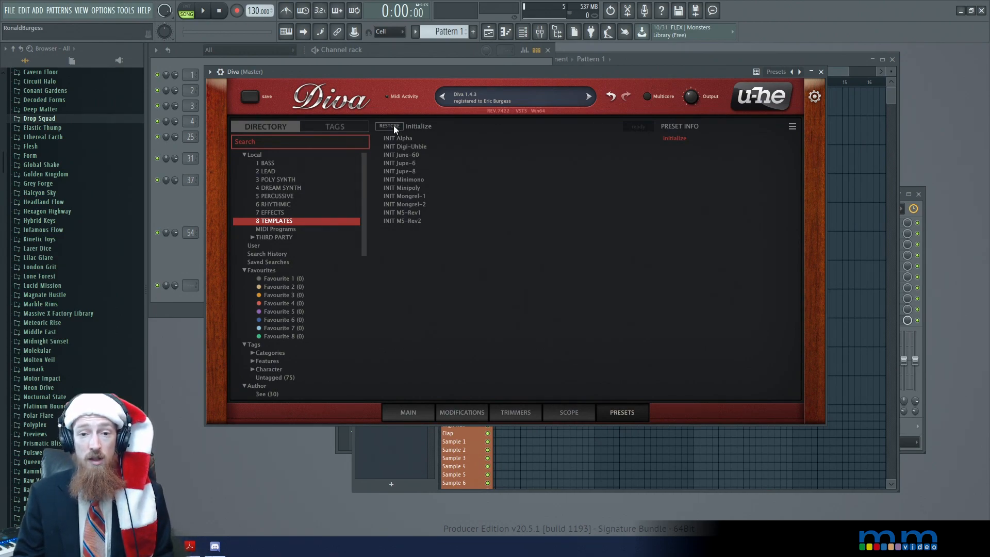
left_click(507, 92)
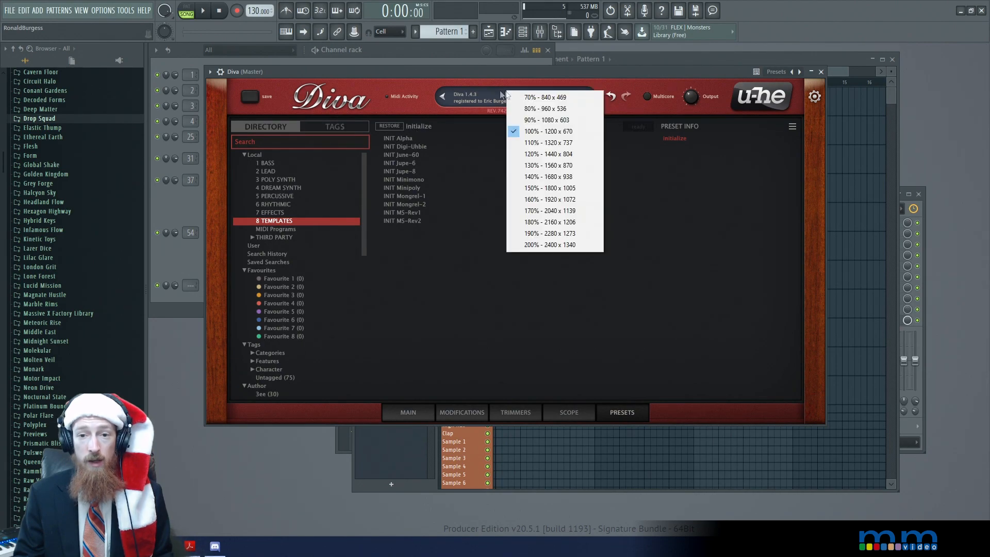
left_click(498, 98)
left_click(498, 101)
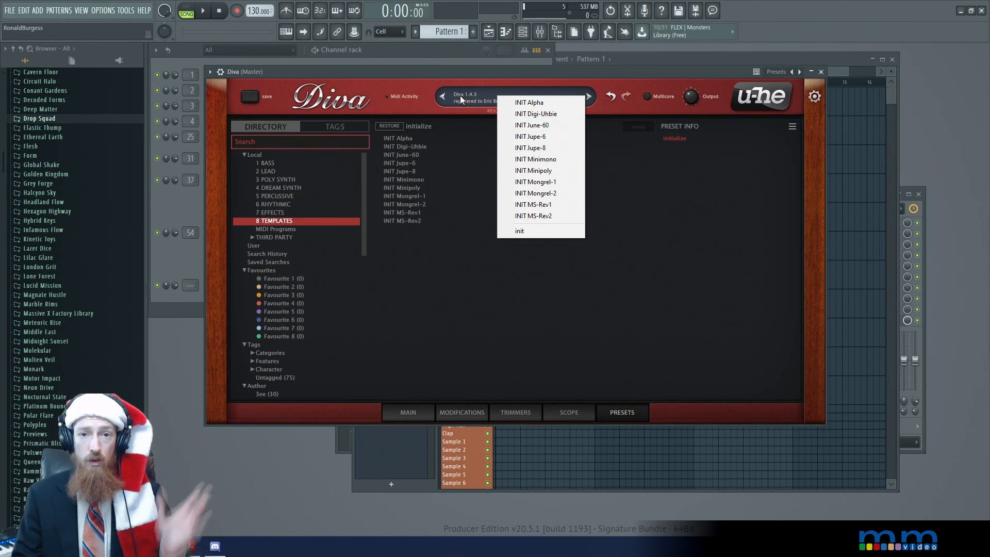
left_click(523, 232)
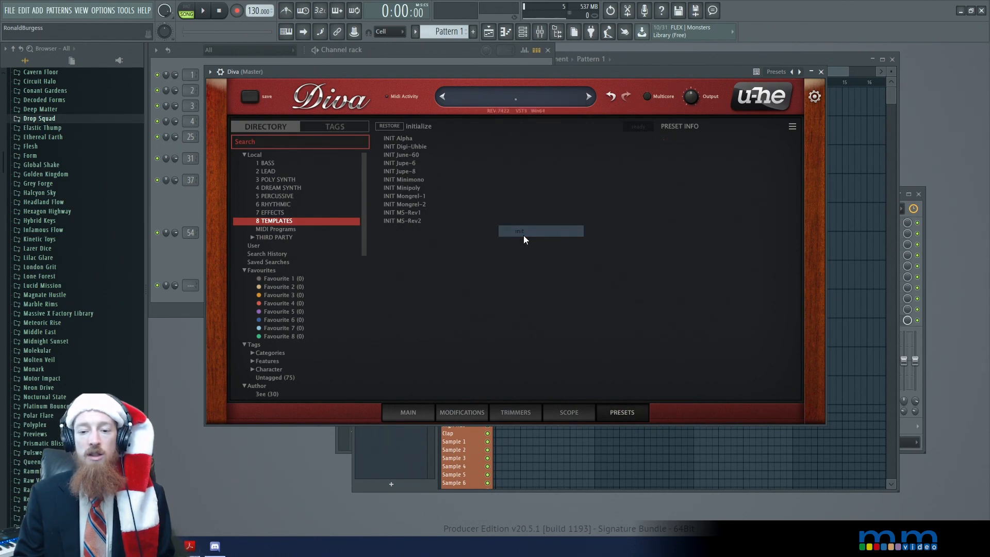
left_click(418, 407)
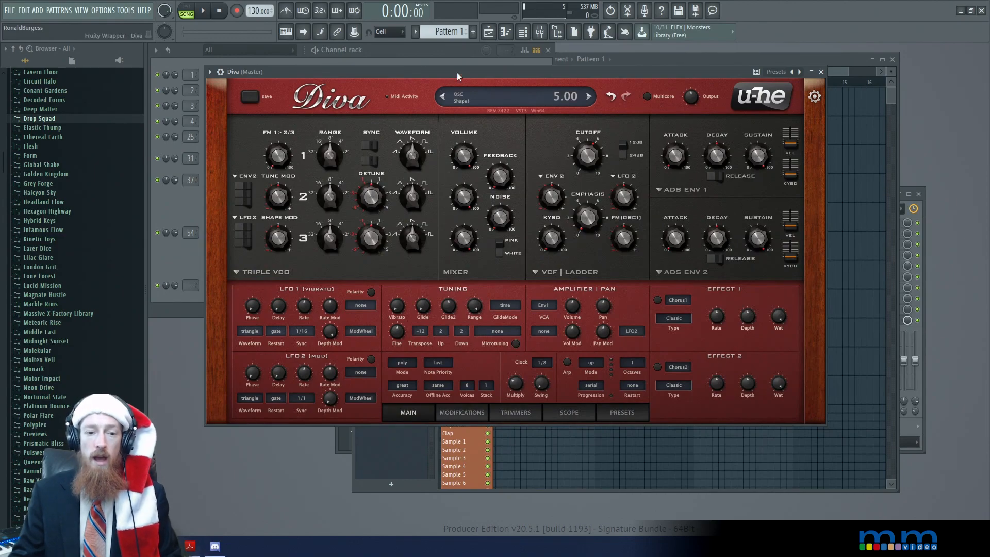
left_click_drag(457, 73, 460, 50)
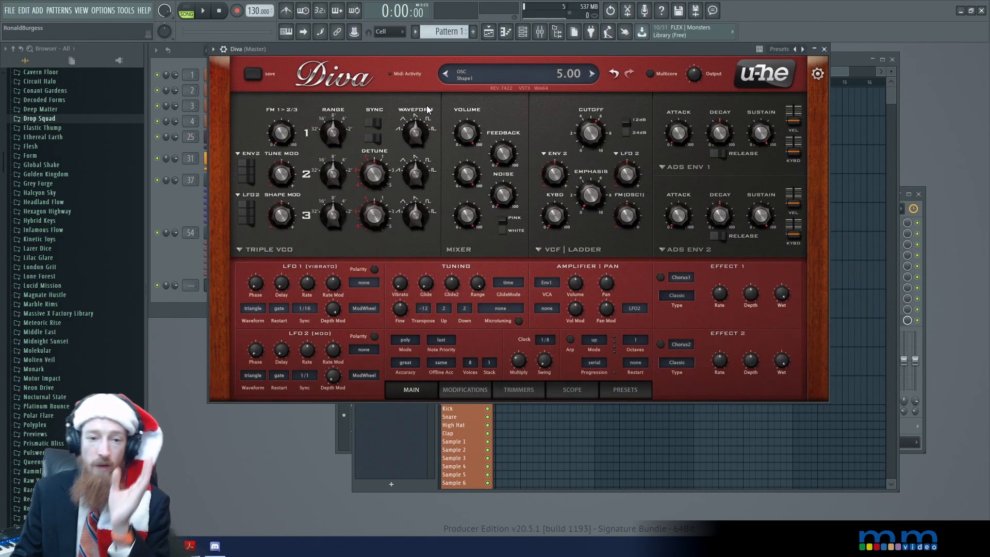
Try the Dual VCO, Digital, Dual VCO Eco and DCO oscillator models in Diva
left_click(283, 251)
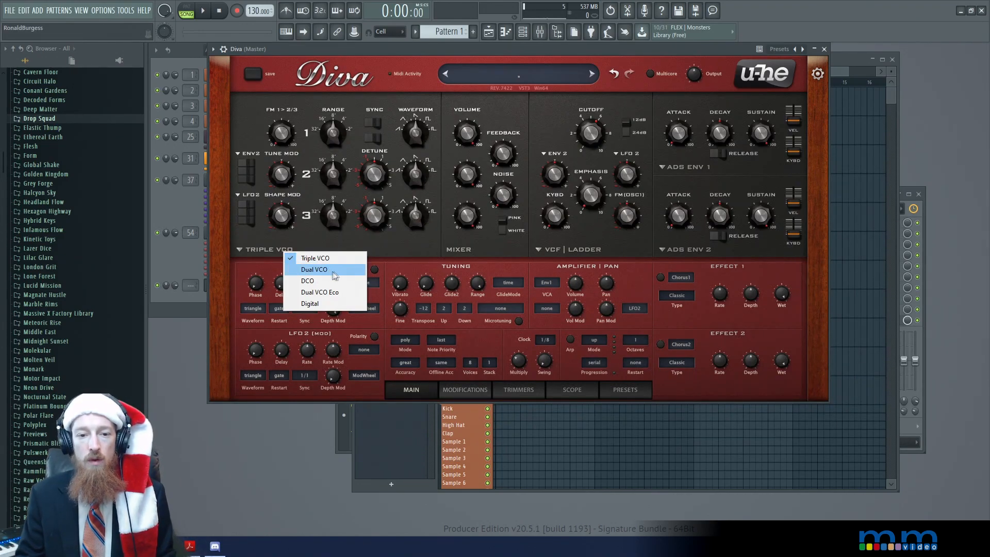
left_click(331, 270)
left_click(277, 249)
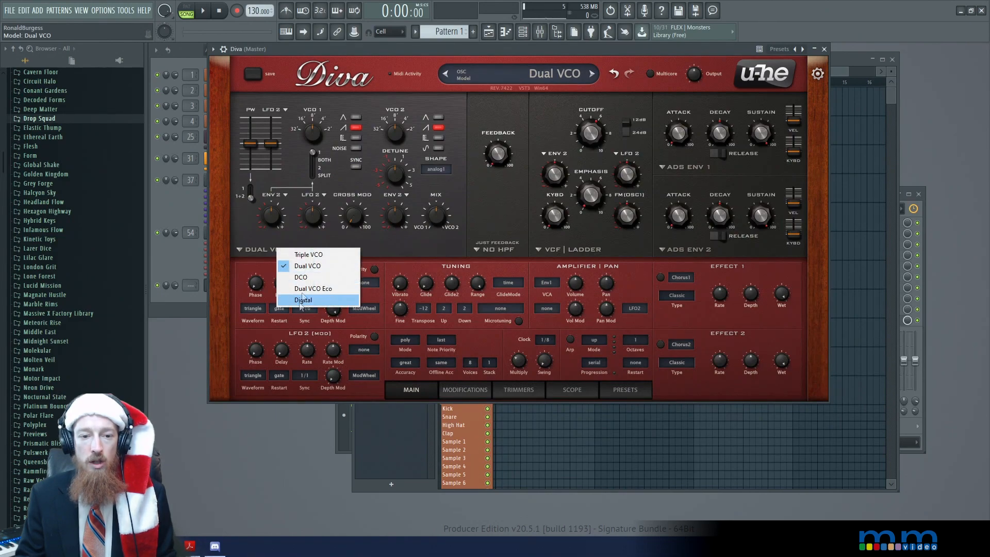
left_click(289, 239)
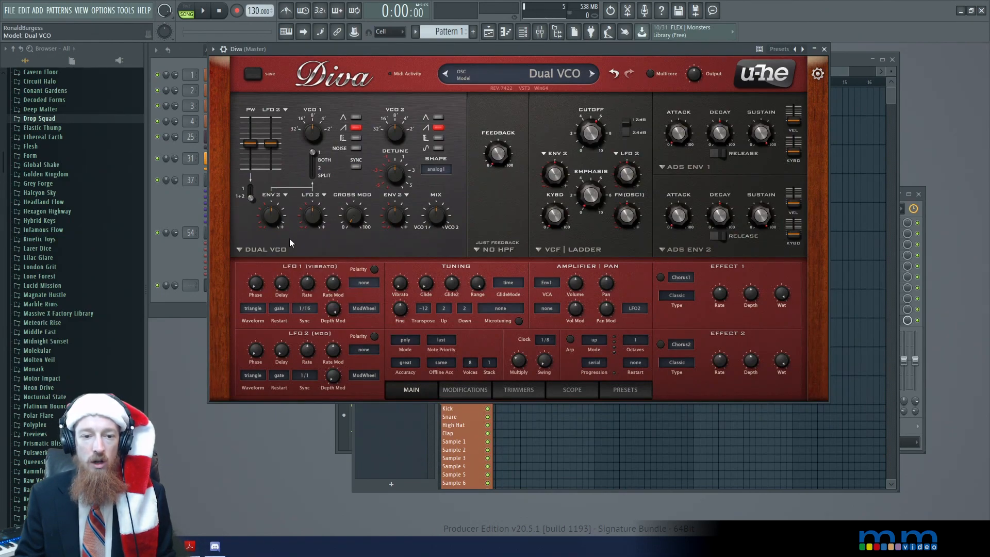
left_click(317, 249)
left_click(438, 250)
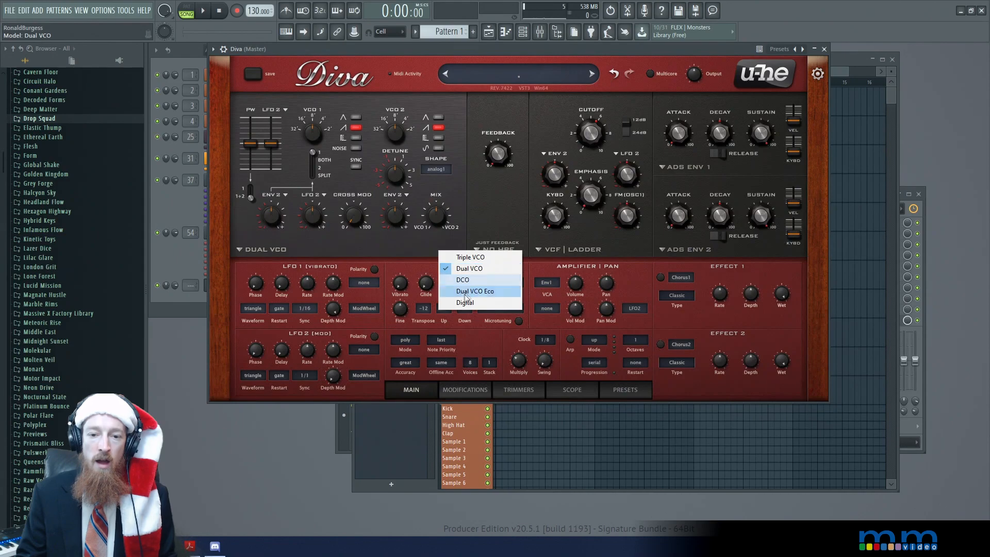
left_click(470, 303)
left_click(408, 250)
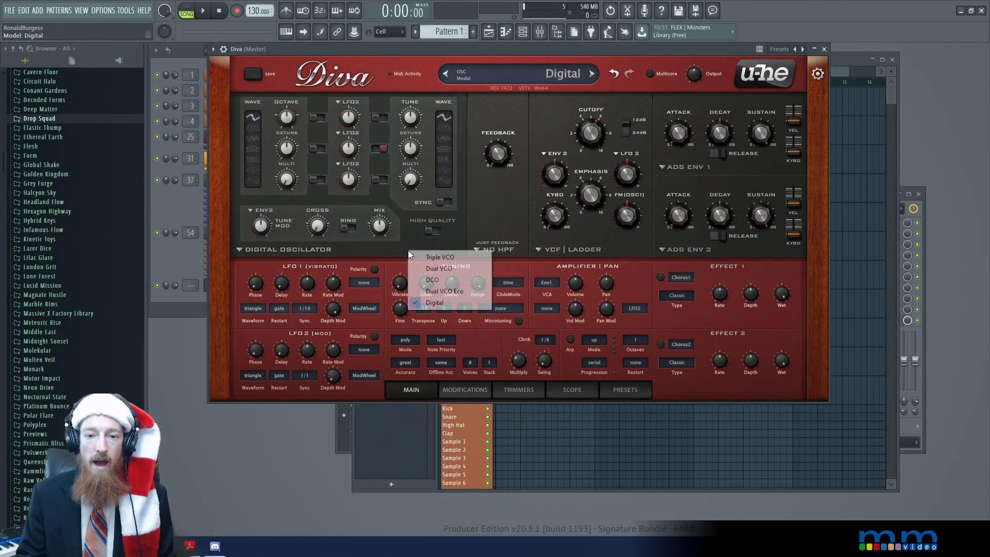
left_click(436, 290)
left_click(384, 250)
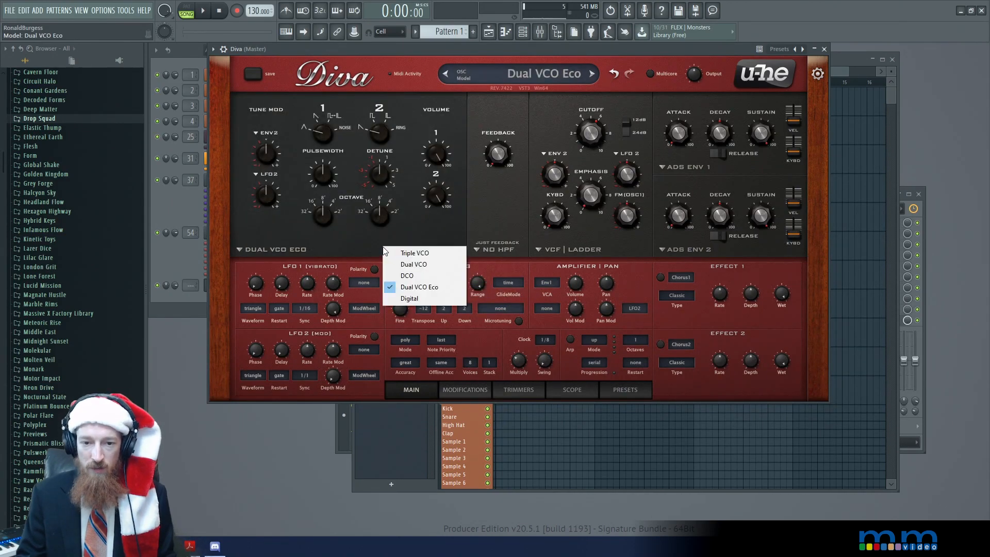
left_click(408, 275)
Switch the oscillator model to Dual VCO and back to Triple VCO to compare their controls
left_click(328, 251)
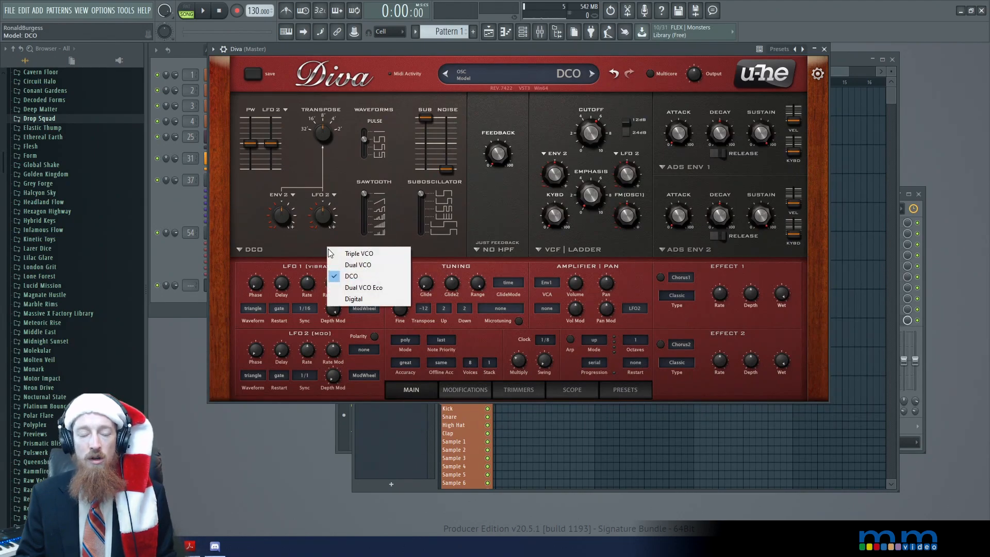
left_click(363, 265)
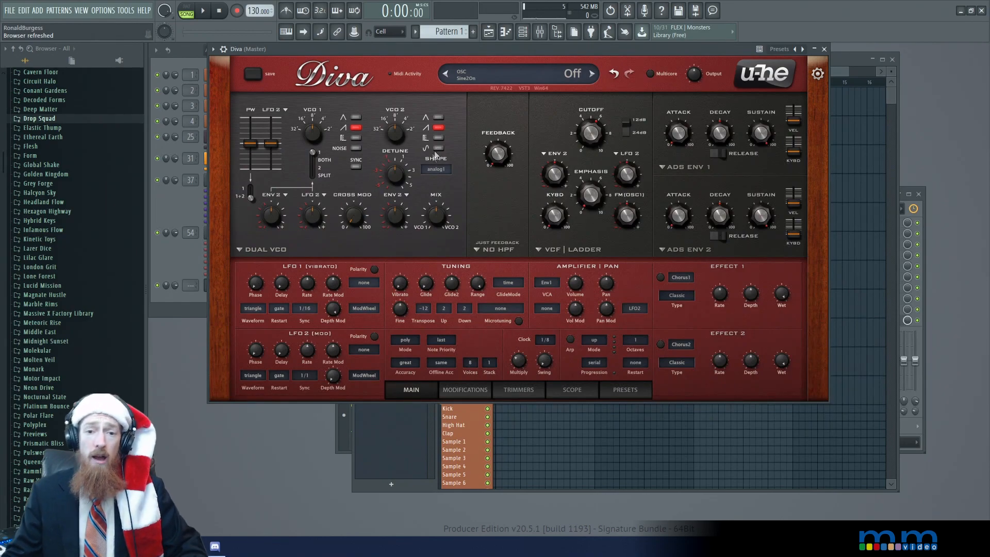
left_click(324, 249)
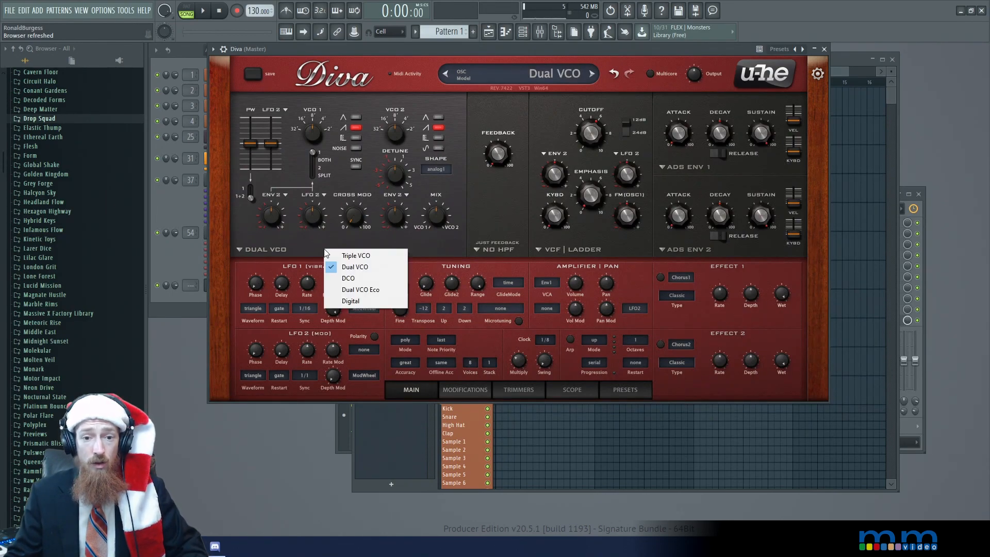
left_click(332, 254)
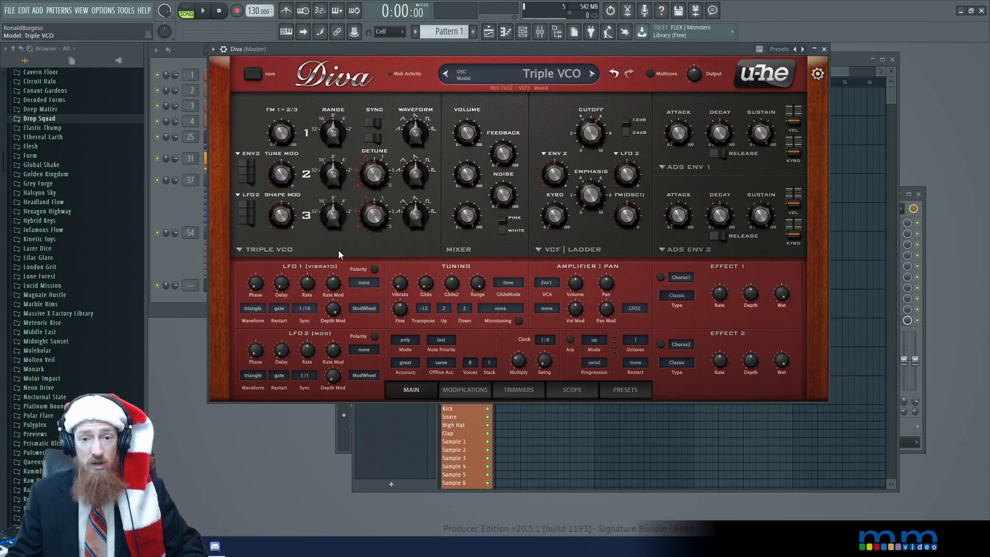
Set the oscillator model to Dual VCO and change VCO 2's waveform from sawtooth to sine
left_click(341, 253)
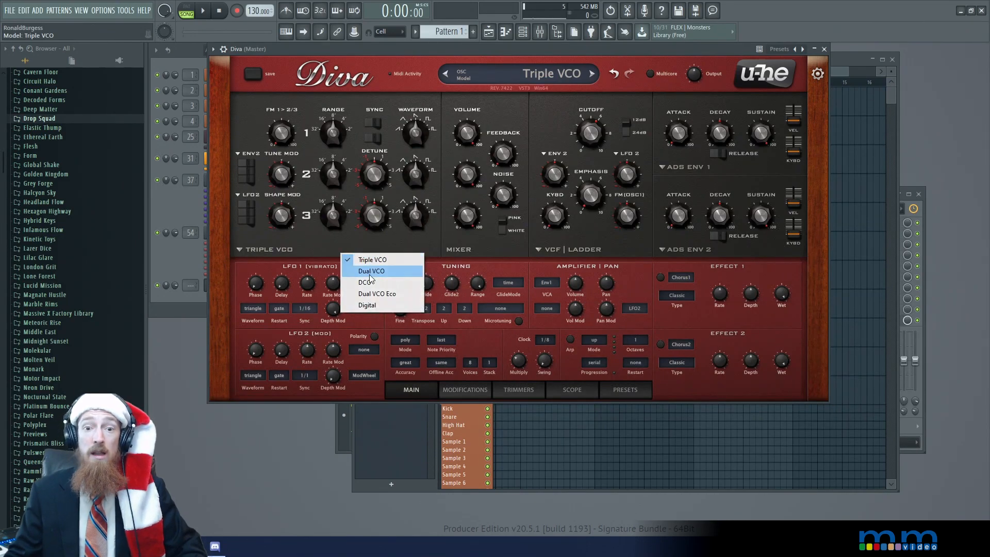
left_click(370, 275)
left_click(438, 149)
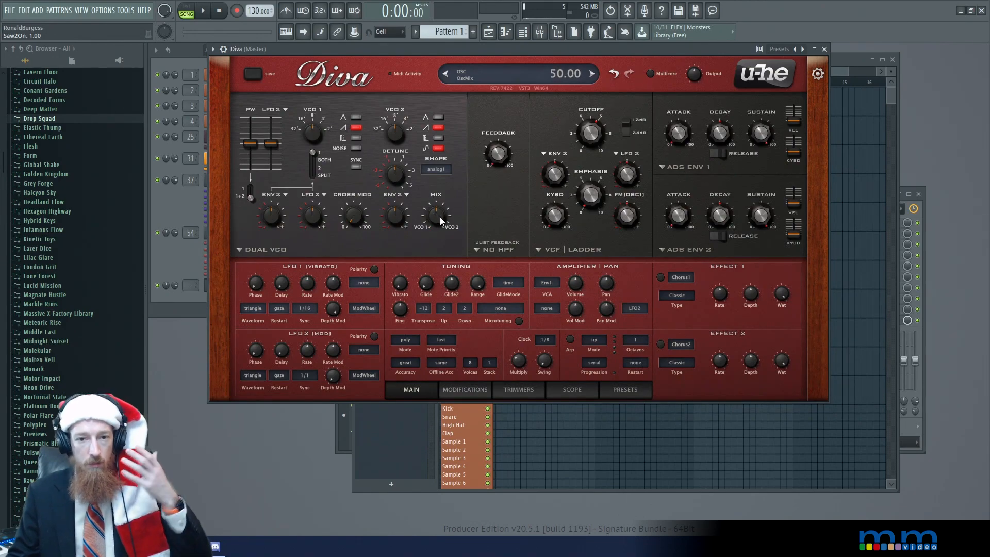
left_click(438, 127)
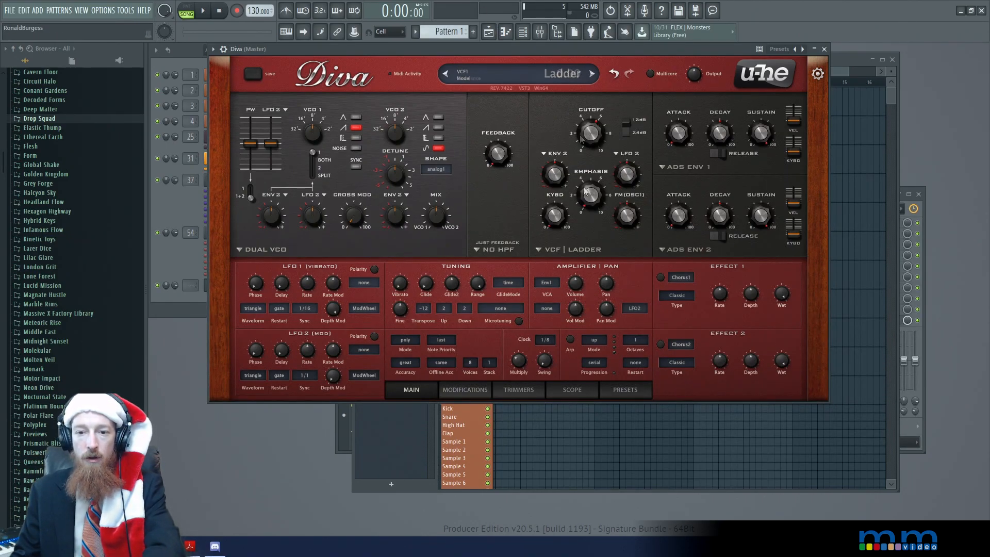
Set the filter cutoff to 150 and turn VCO 1's sawtooth off and on again
left_click_drag(592, 143, 585, 133)
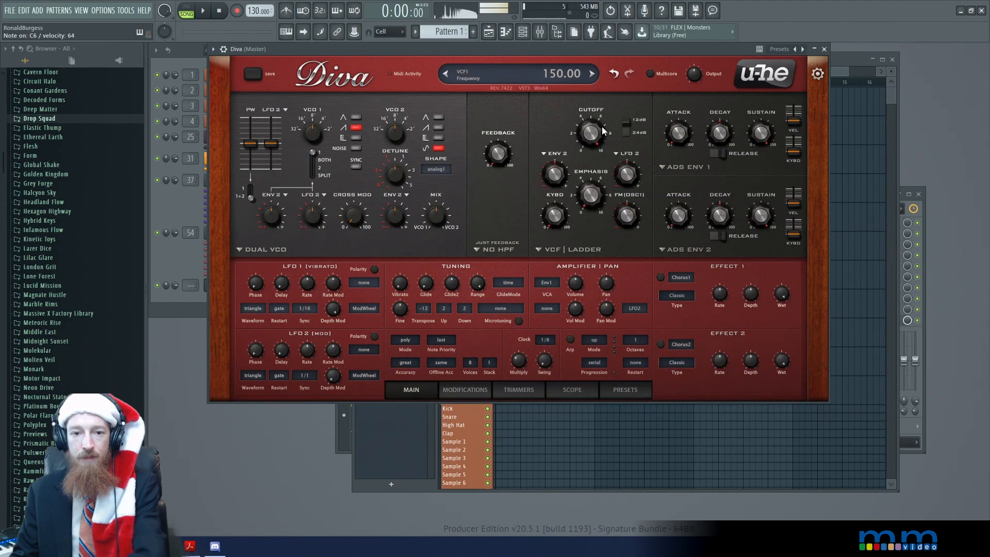
left_click(356, 128)
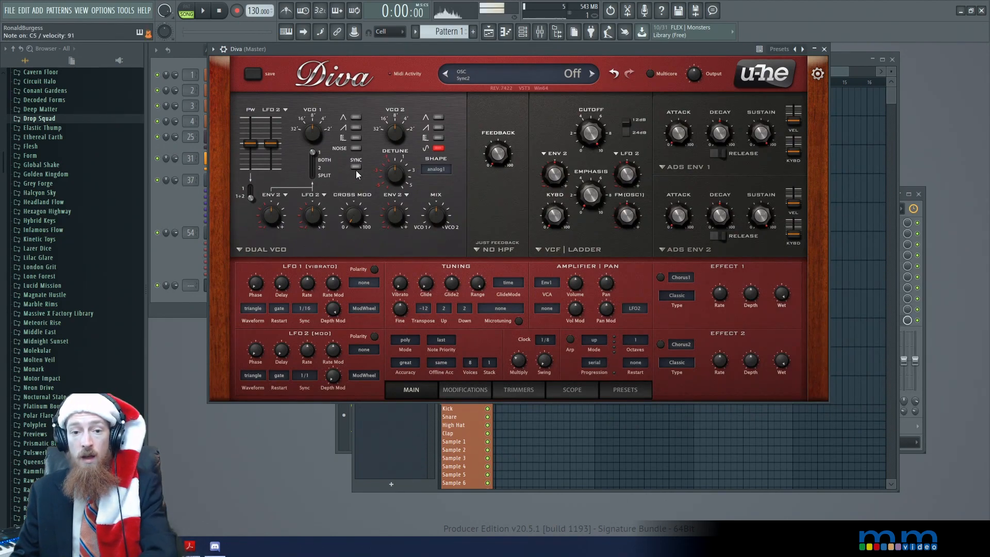
left_click(356, 128)
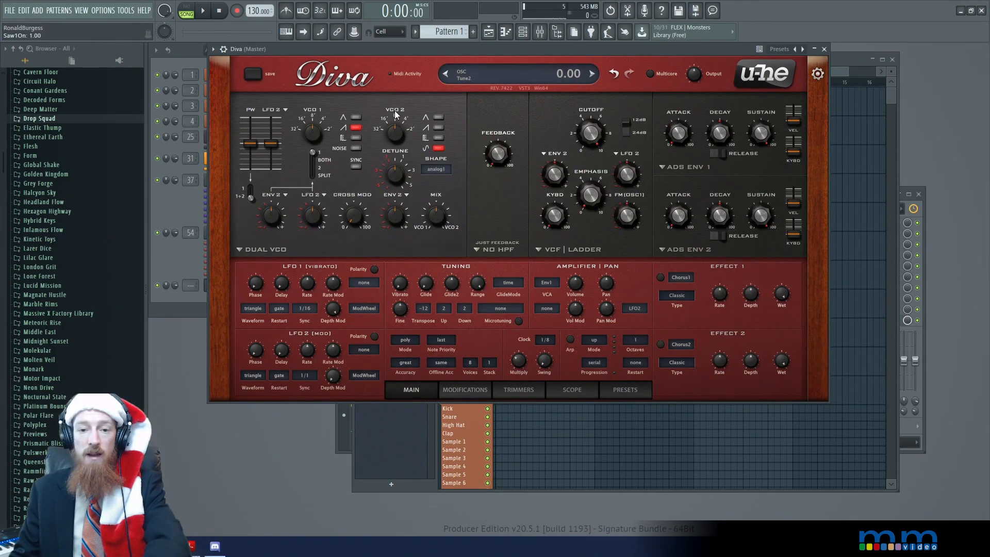
Move the oscillator mix fully to VCO 2 at 100, and bring it back to 51
left_click_drag(446, 220, 456, 164)
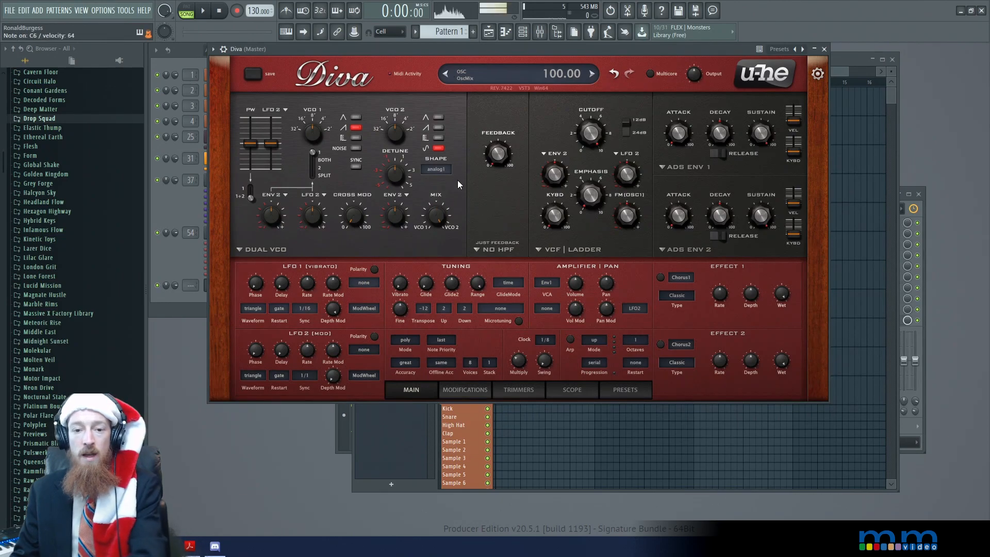
mouse_move(440, 221)
left_mouse_down()
mouse_move(435, 246)
mouse_move(456, 352)
mouse_move(437, 222)
mouse_move(438, 265)
mouse_move(441, 223)
left_mouse_up()
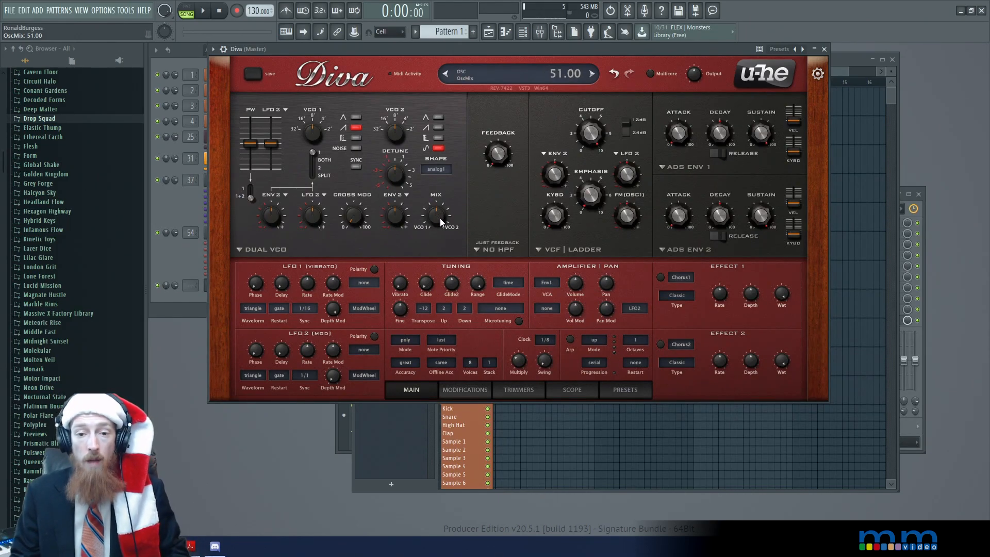
Set the oscillator mix fully to VCO 2 at 100 and switch off VCO 1's sawtooth wave
left_click_drag(439, 215, 438, 136)
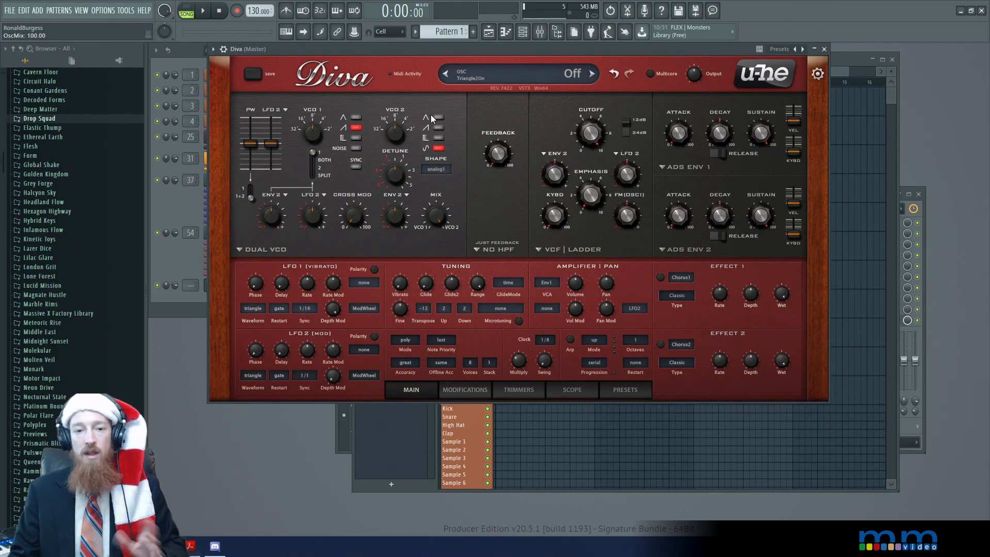
left_click(357, 128)
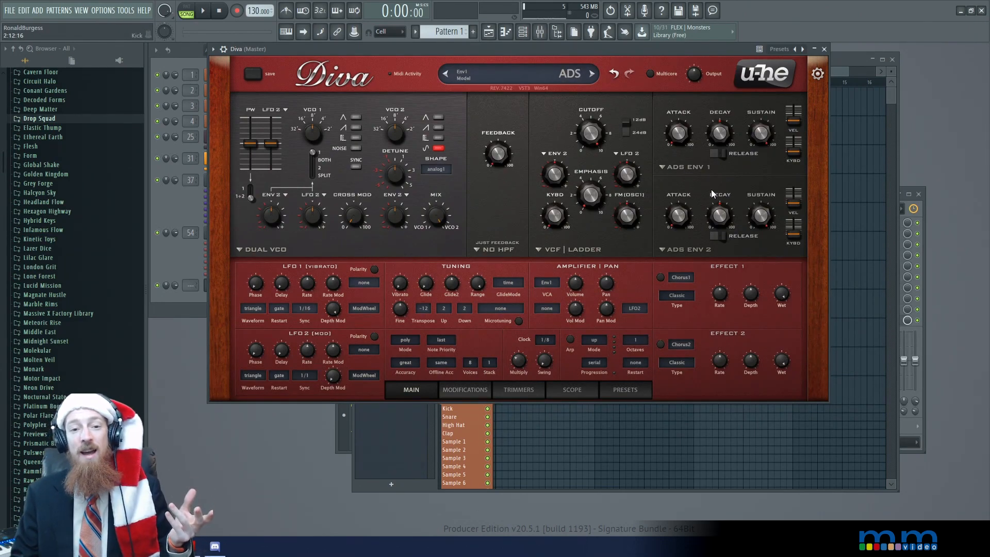
mouse_move(437, 219)
left_mouse_down()
mouse_move(431, 273)
mouse_move(431, 213)
left_mouse_up()
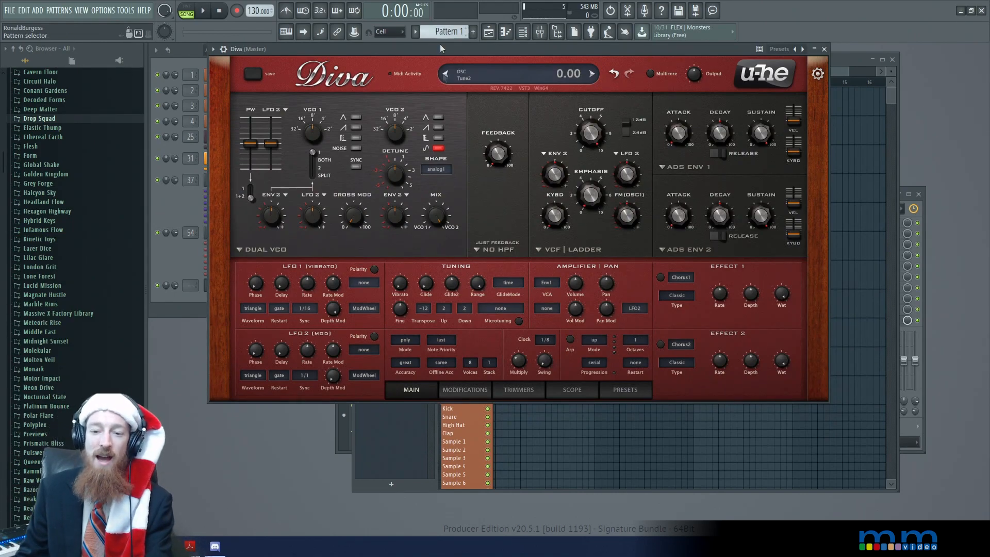
Show the oscilloscope and compare the ideal and analog1 shape models for VCO 2's sine, settling on analog2
left_click(586, 390)
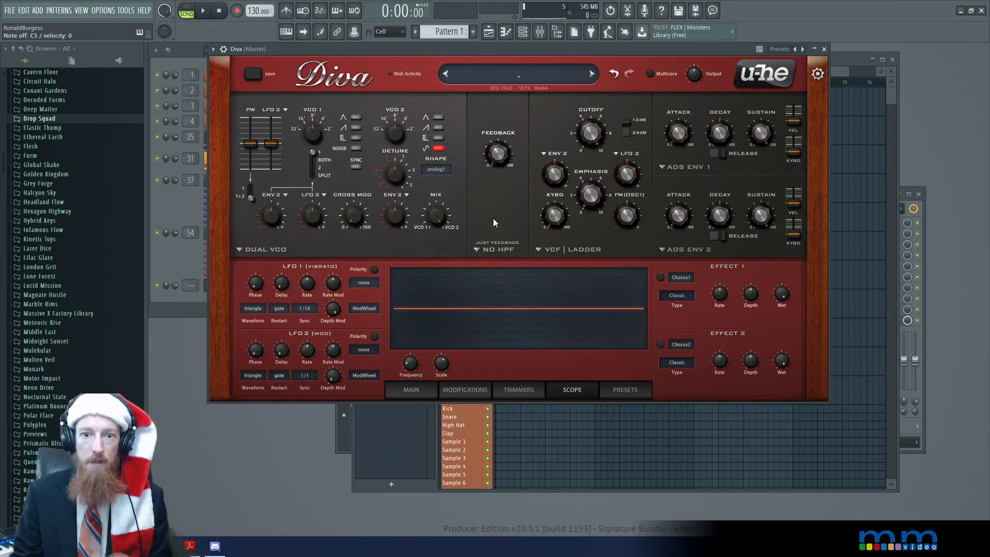
left_click(433, 171)
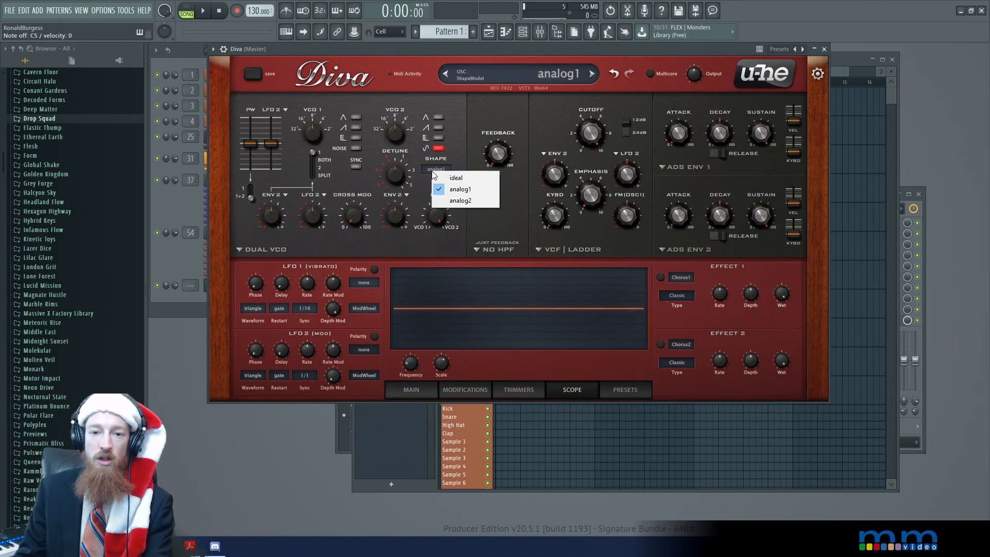
left_click(454, 179)
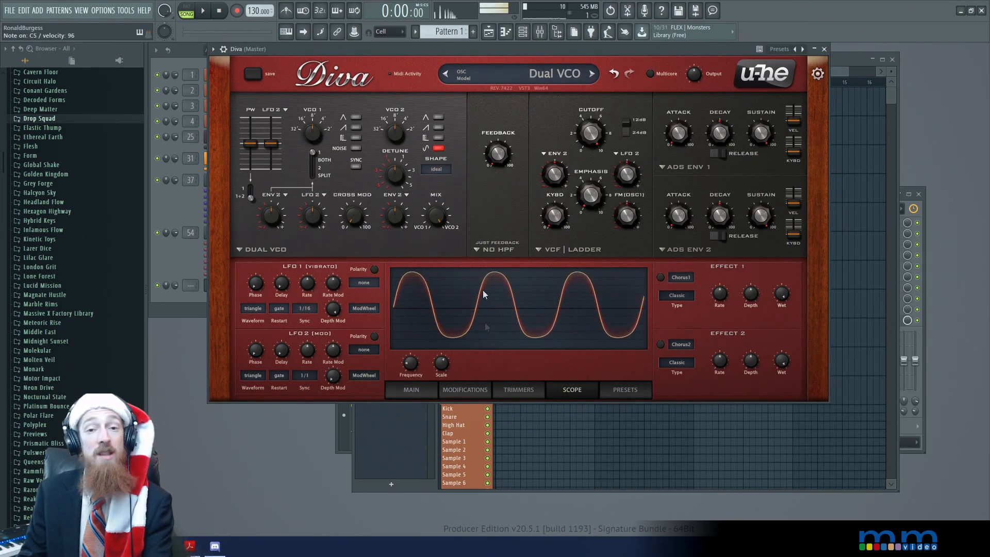
left_click(437, 169)
left_click(467, 185)
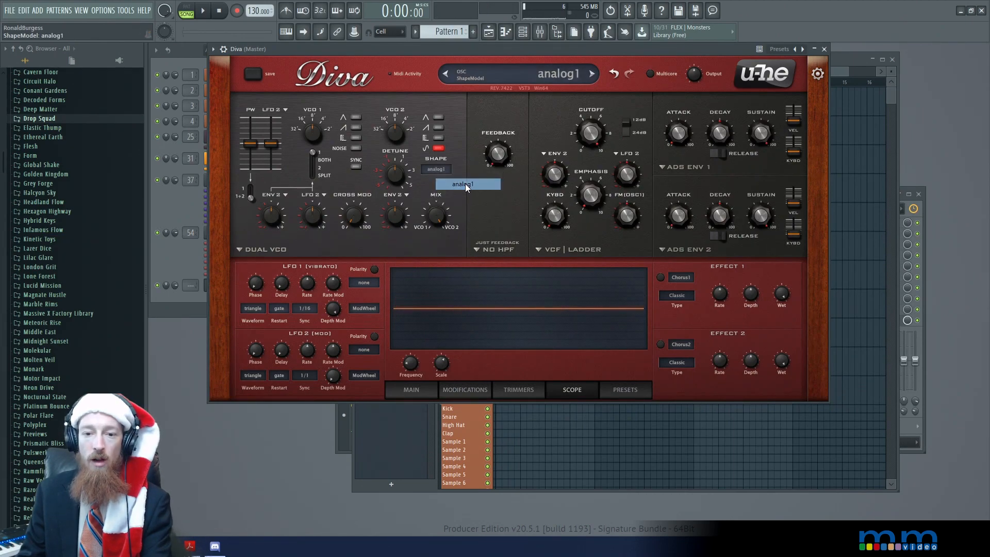
left_click(438, 169)
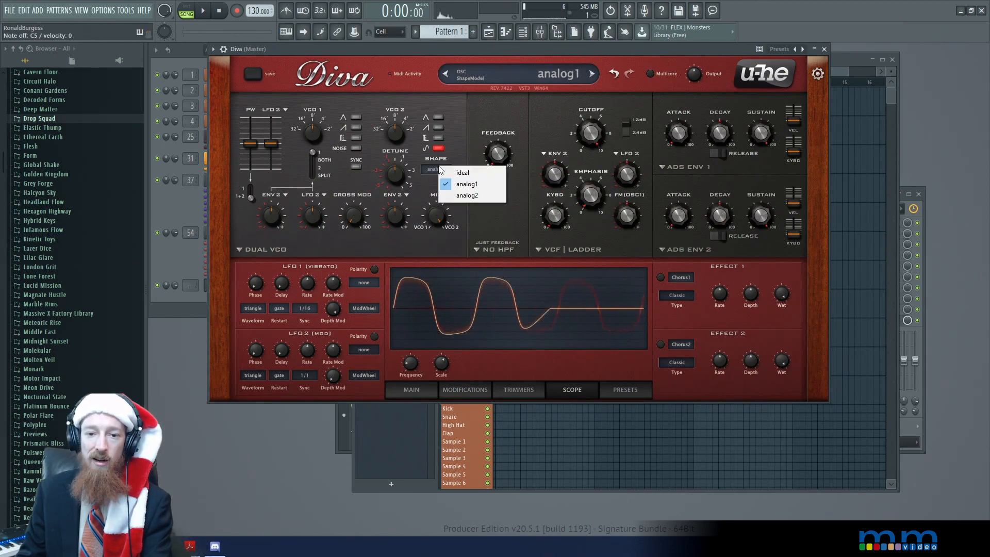
left_click(464, 196)
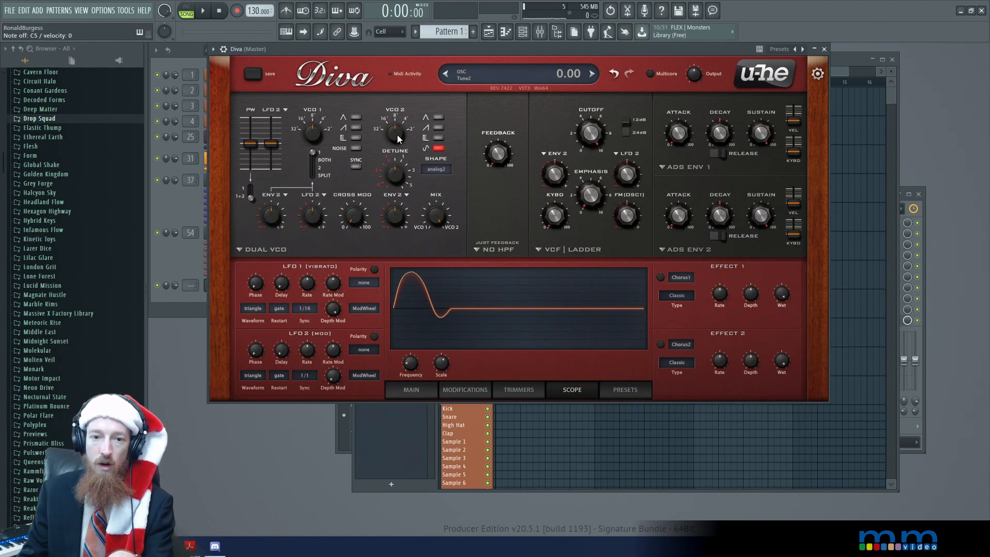
Lower VCO 2's tuning to -24, and try envelope 1's attack at 52 before resetting it to 0 and fine-tuning it
left_click_drag(392, 144, 382, 216)
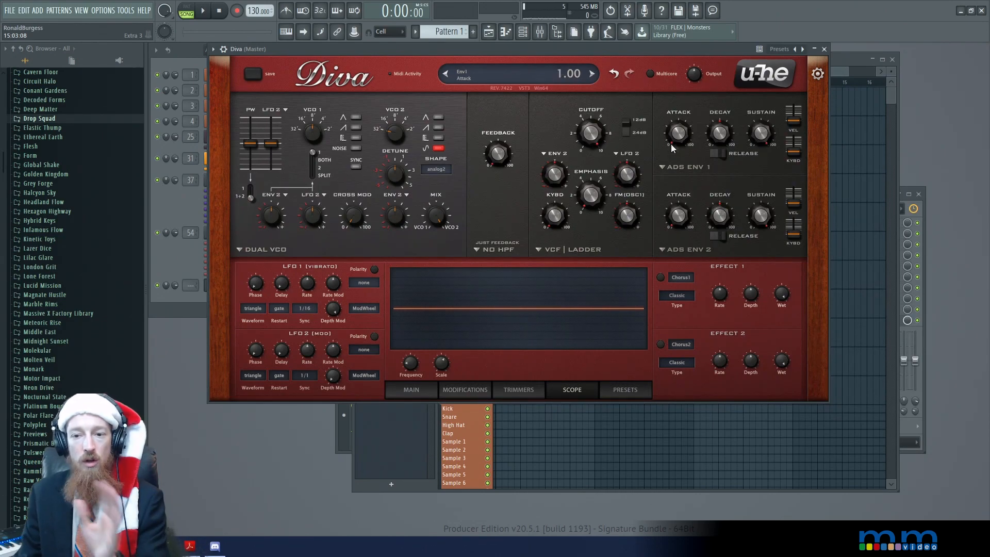
left_click_drag(679, 142, 671, 105)
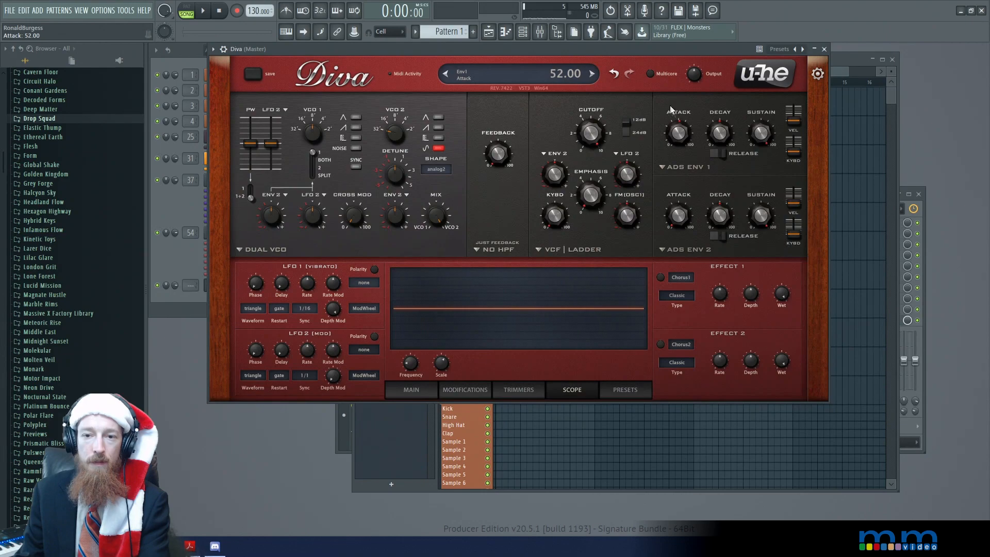
double_click(682, 136)
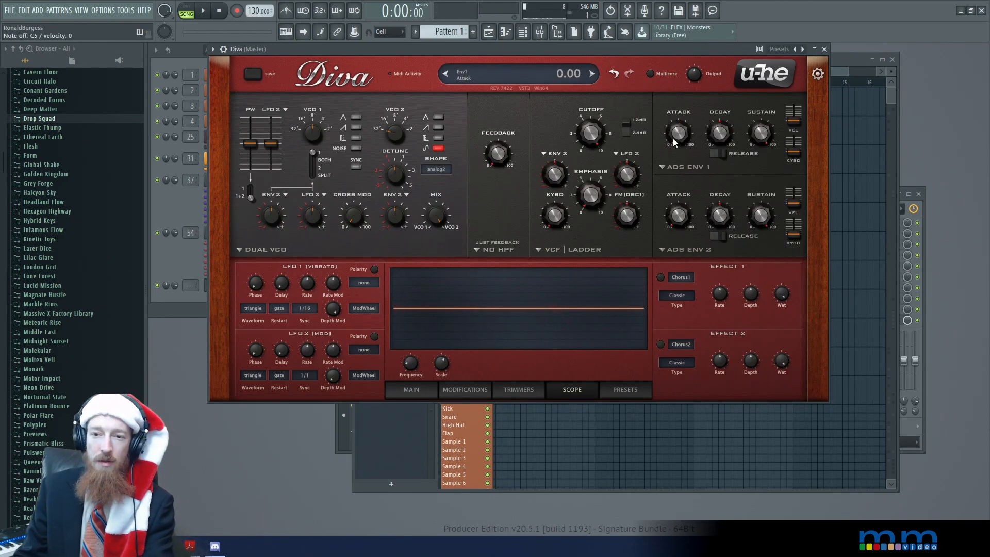
left_click_drag(682, 138, 676, 141)
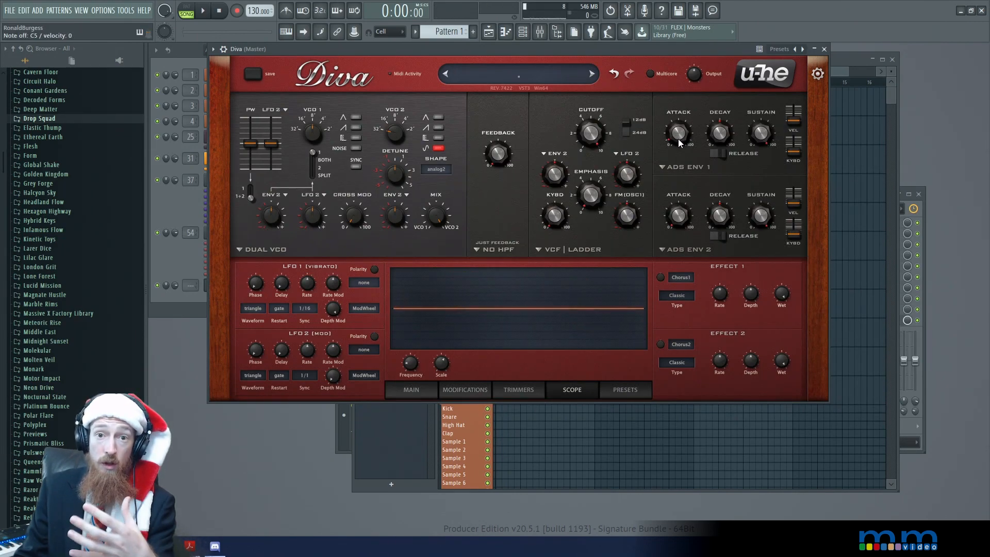
left_click_drag(680, 138, 680, 134)
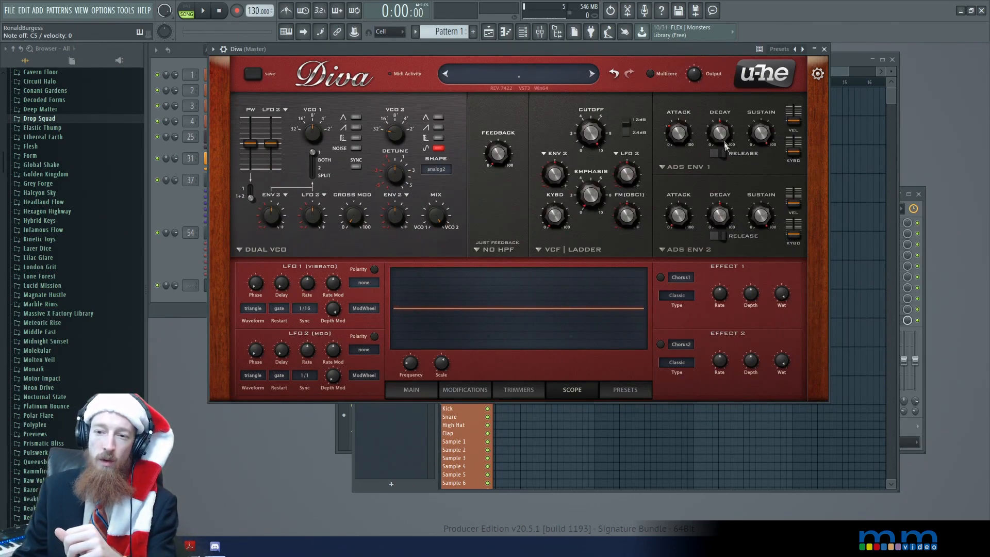
Turn on Release for envelope 1 and bring its sustain down to 0
left_click(727, 155)
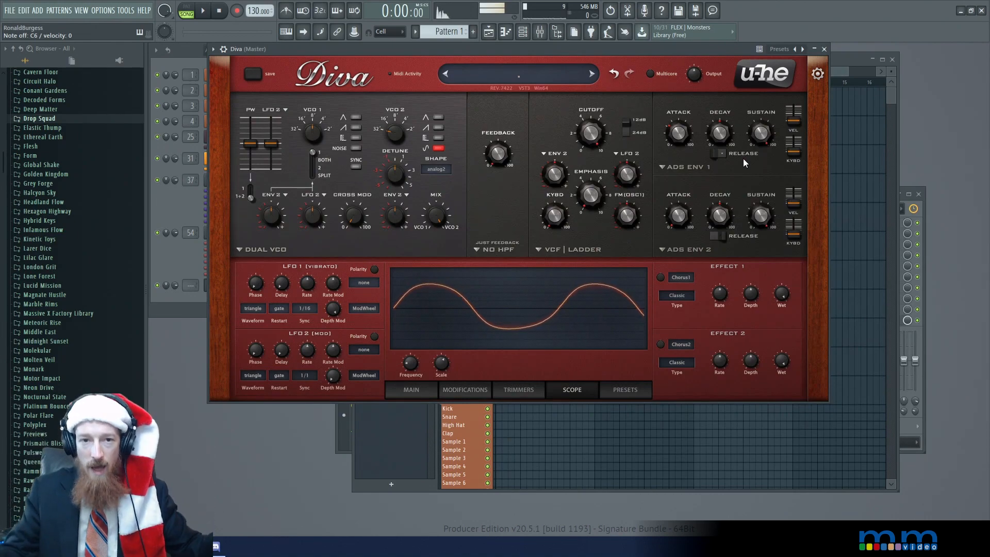
mouse_move(723, 137)
mouse_move(761, 140)
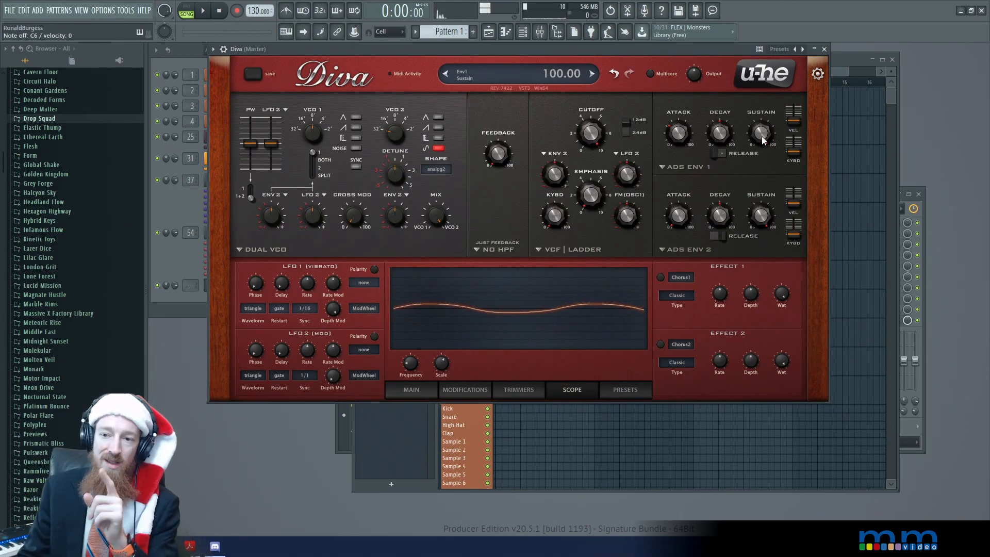
left_click_drag(763, 137, 766, 119)
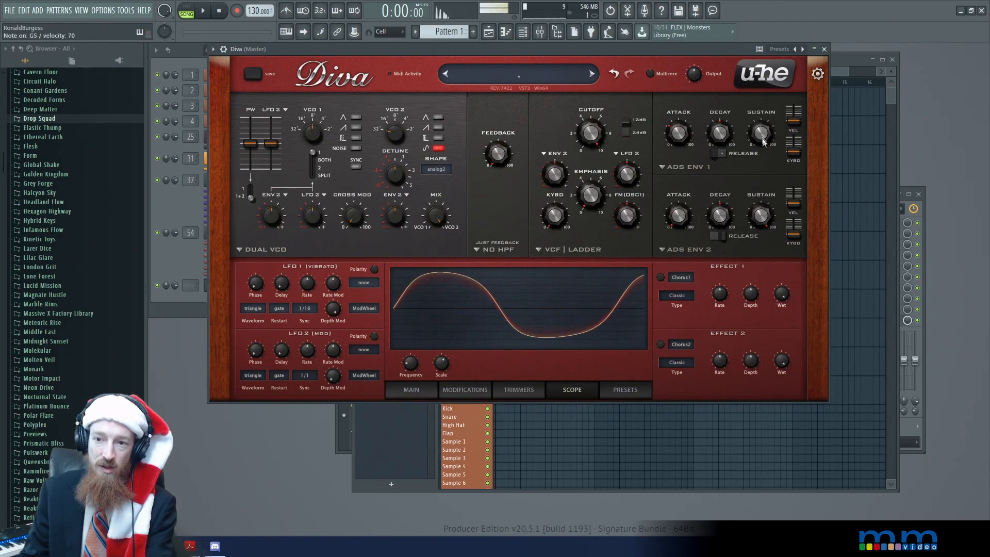
mouse_move(762, 140)
left_mouse_down()
mouse_move(762, 179)
mouse_move(762, 135)
left_mouse_up()
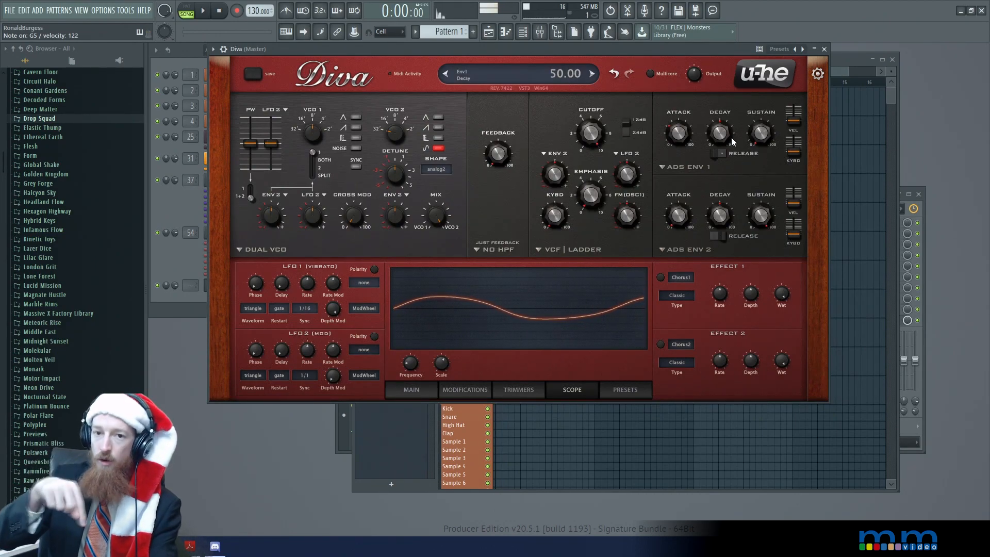
Shorten envelope 1's decay to about 39.5 and fine-tune it
left_click_drag(731, 137, 719, 181)
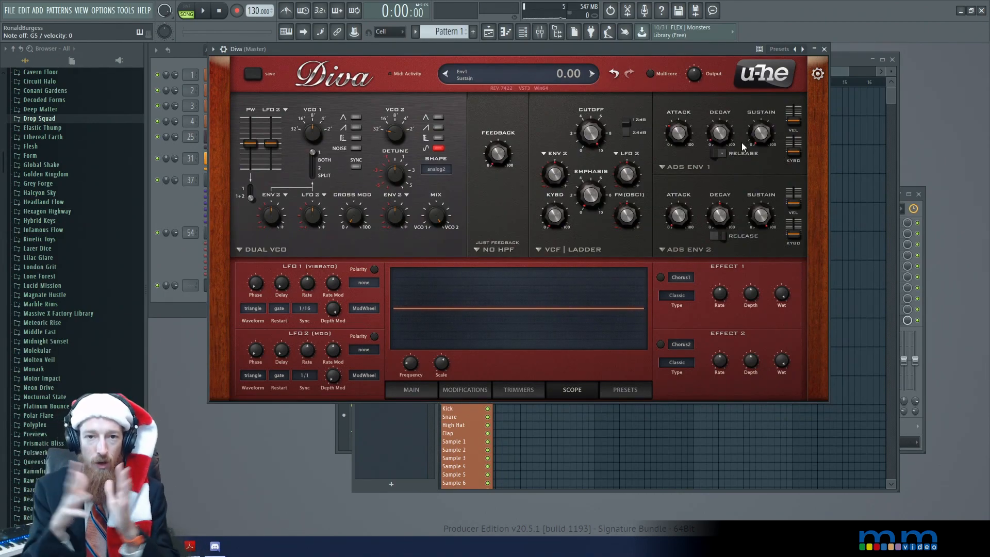
mouse_move(721, 136)
left_mouse_down()
mouse_move(721, 107)
mouse_move(723, 155)
mouse_move(721, 145)
left_mouse_up()
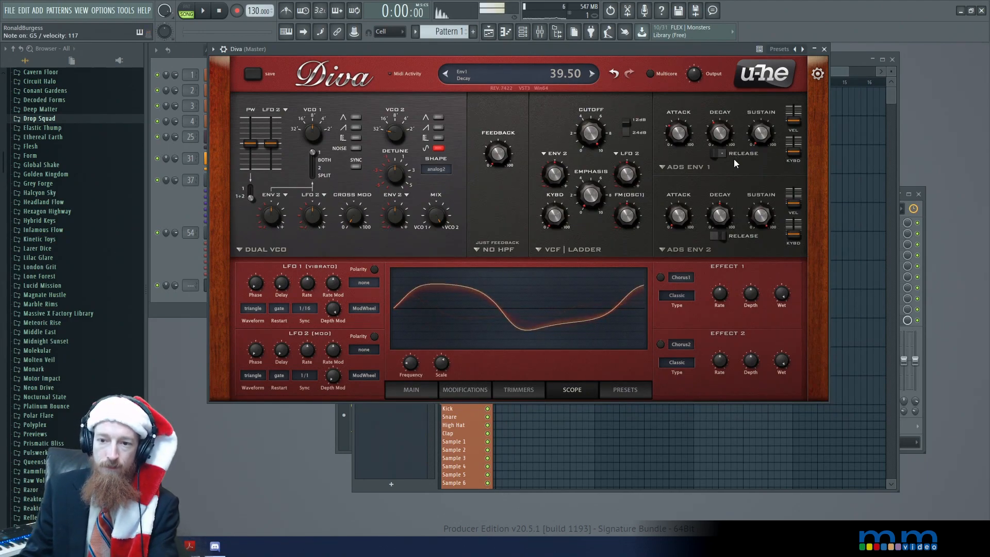
mouse_move(720, 133)
left_mouse_down()
mouse_move(716, 125)
mouse_move(717, 139)
left_mouse_up()
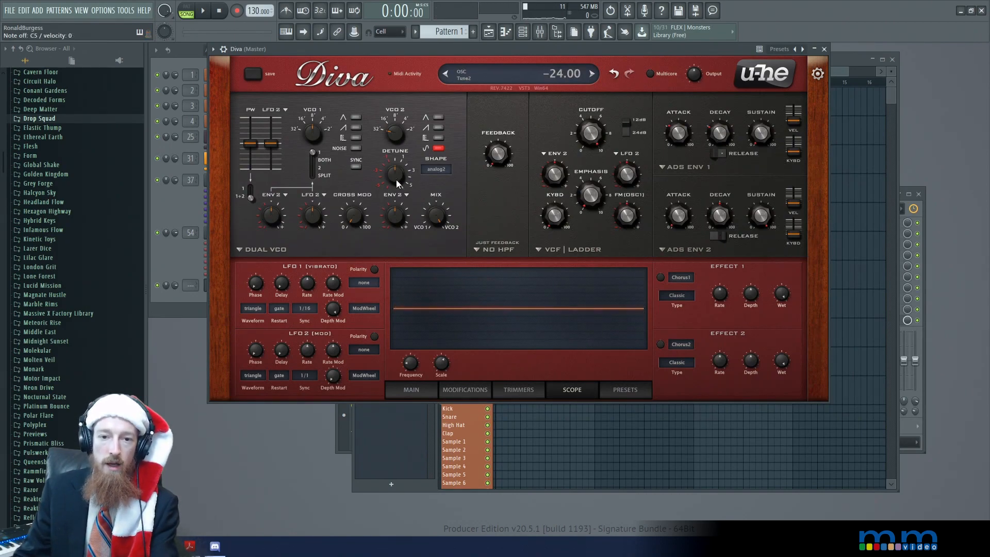
Raise VCO 2's tuning again and save the project
left_click_drag(396, 131, 394, 95)
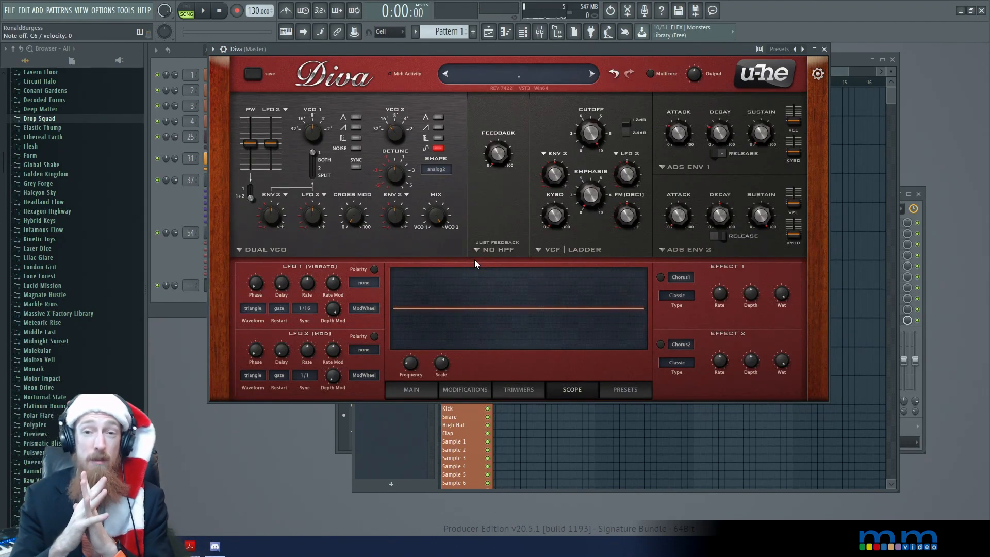
key("ctrl+s")
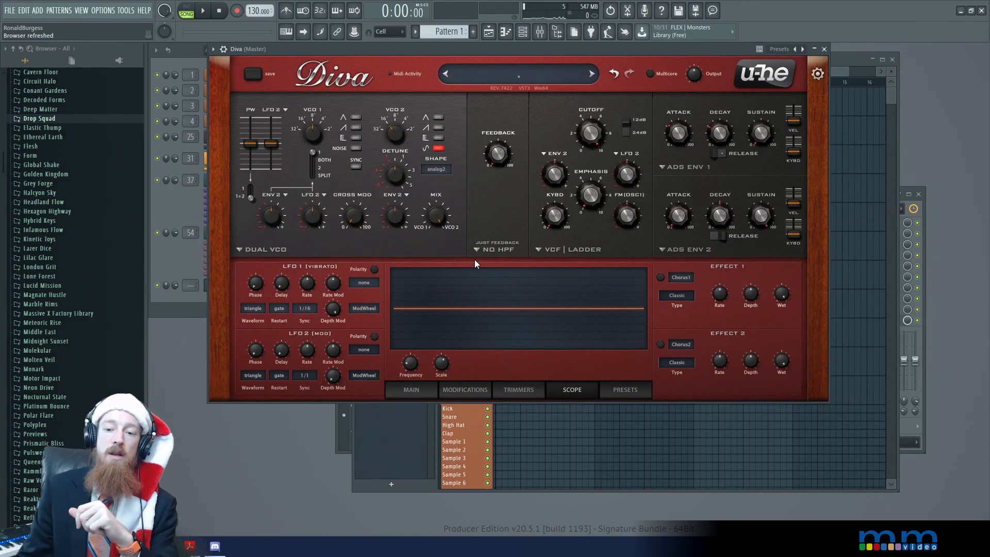
Return to the main settings, try the legato voice mode, and set the mode to mono
left_click(425, 392)
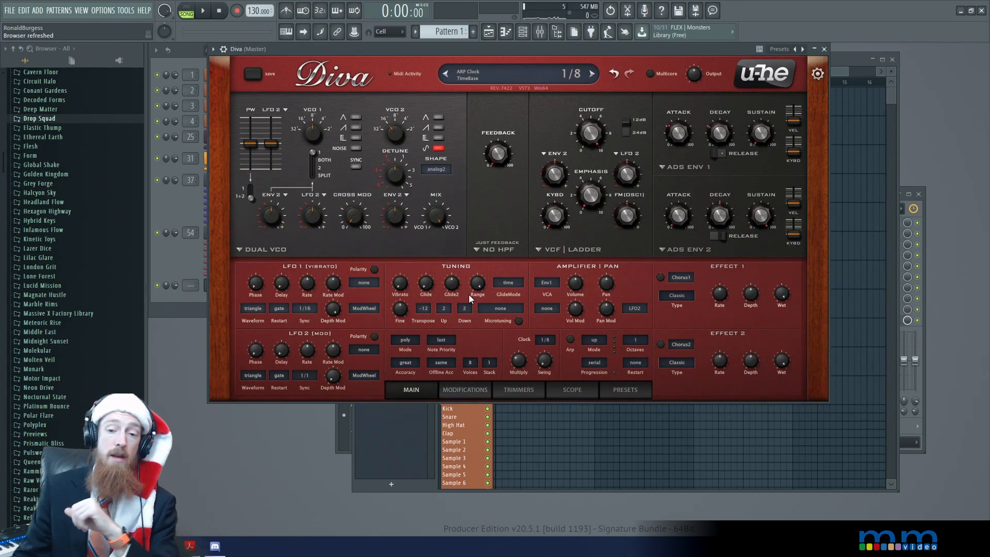
left_click(404, 343)
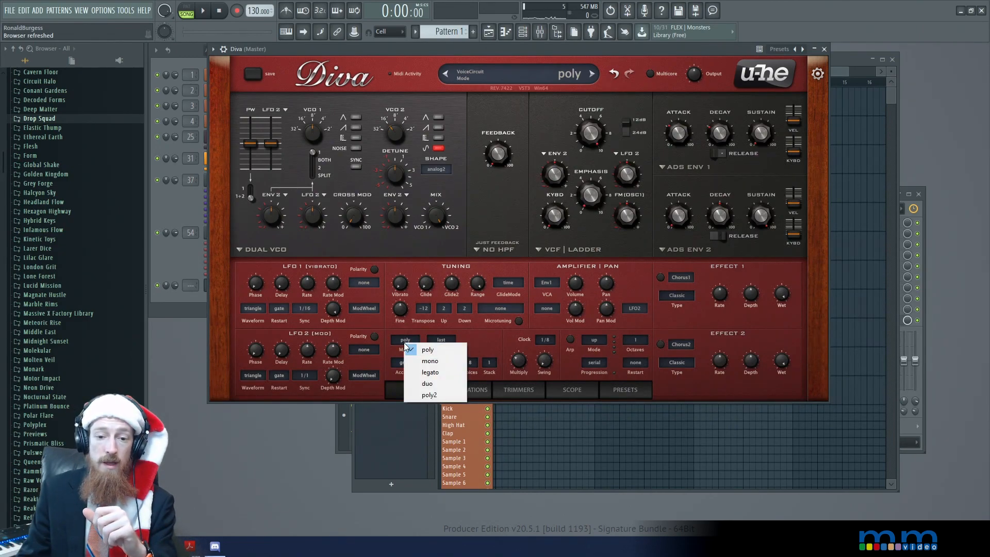
left_click(446, 377)
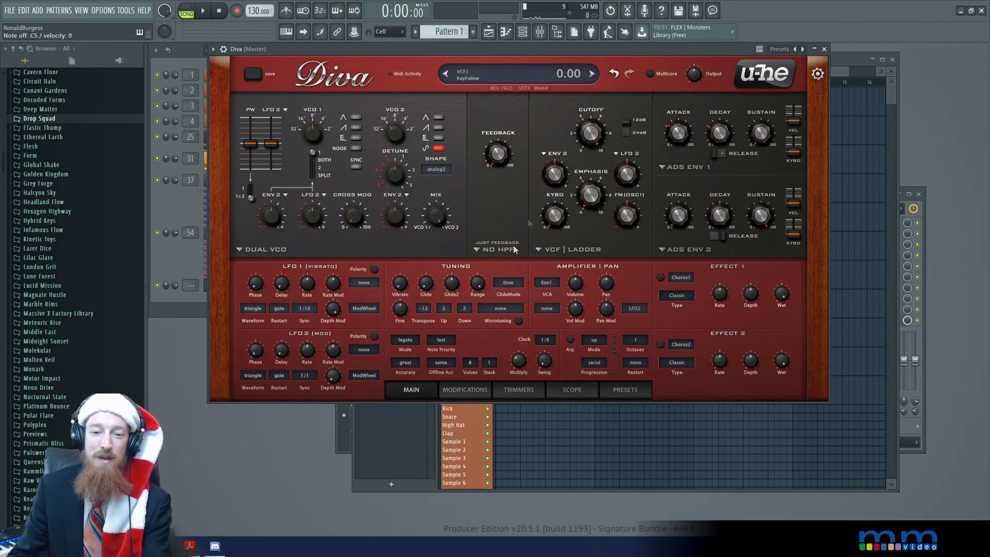
left_click(406, 340)
left_click(423, 357)
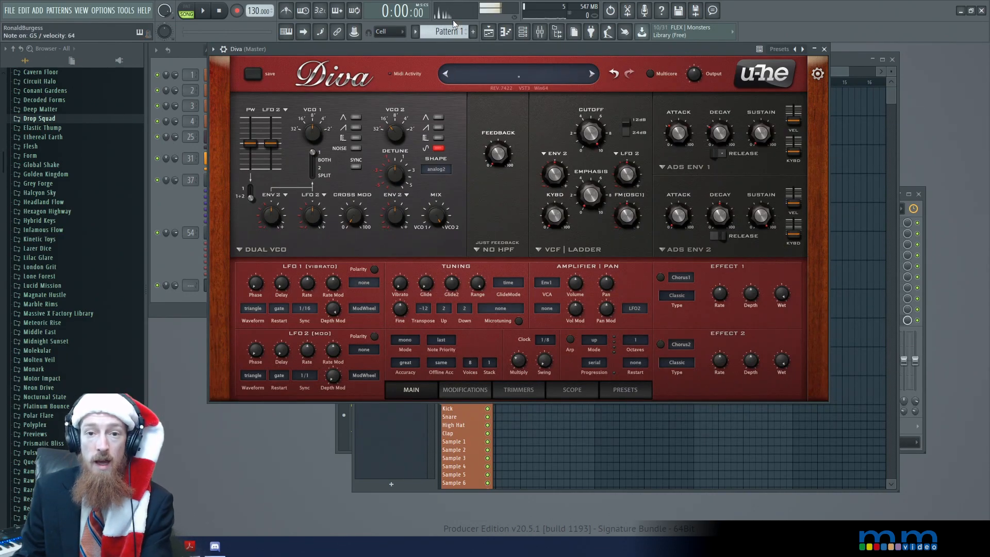
Adjust the filter cutoff and try the filter's keyboard tracking at 0 and at a raised amount
left_click_drag(590, 138, 574, 202)
mouse_move(591, 142)
left_mouse_down()
mouse_move(588, 159)
mouse_move(592, 143)
left_mouse_up()
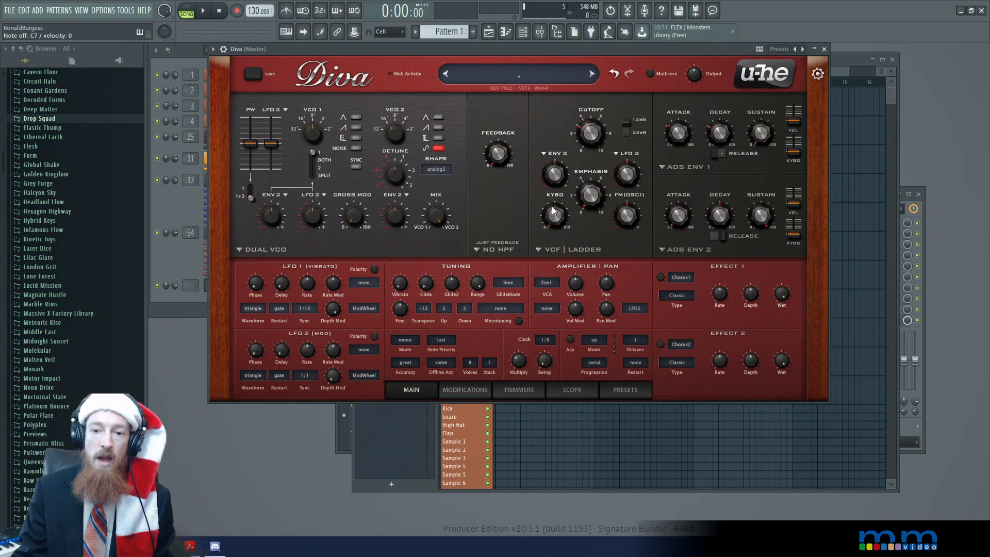
mouse_move(555, 225)
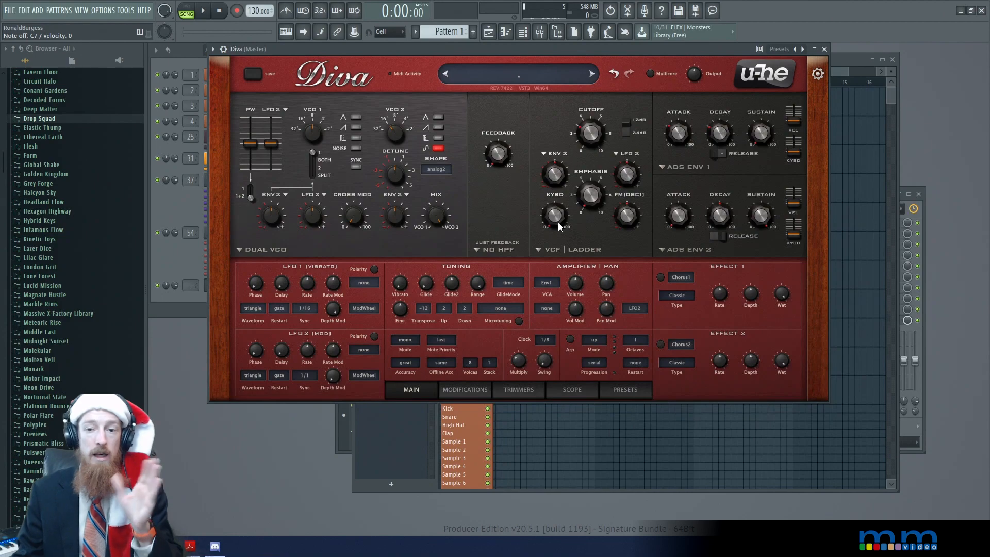
mouse_move(559, 222)
left_mouse_down()
mouse_move(556, 203)
mouse_move(552, 233)
mouse_move(543, 232)
left_mouse_up()
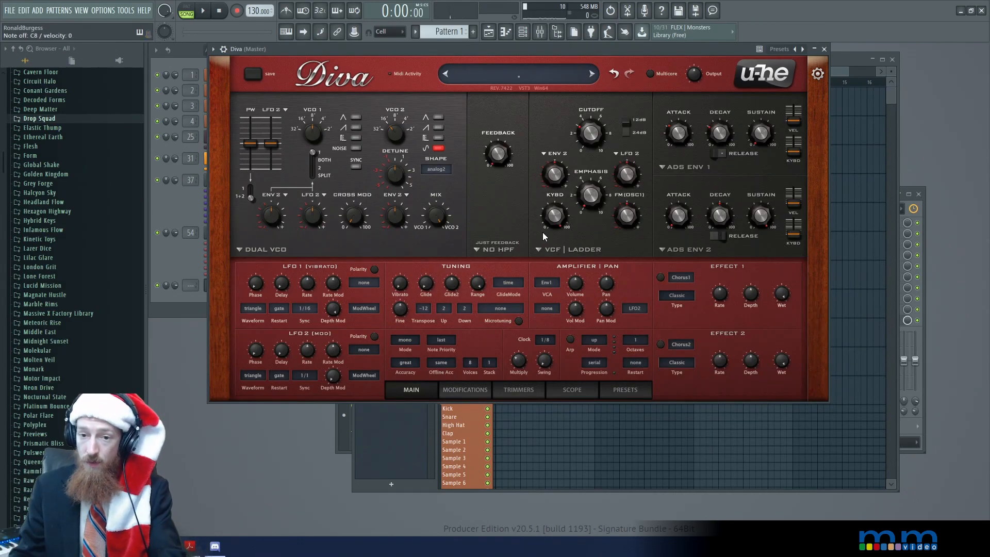
left_click_drag(543, 232, 554, 324)
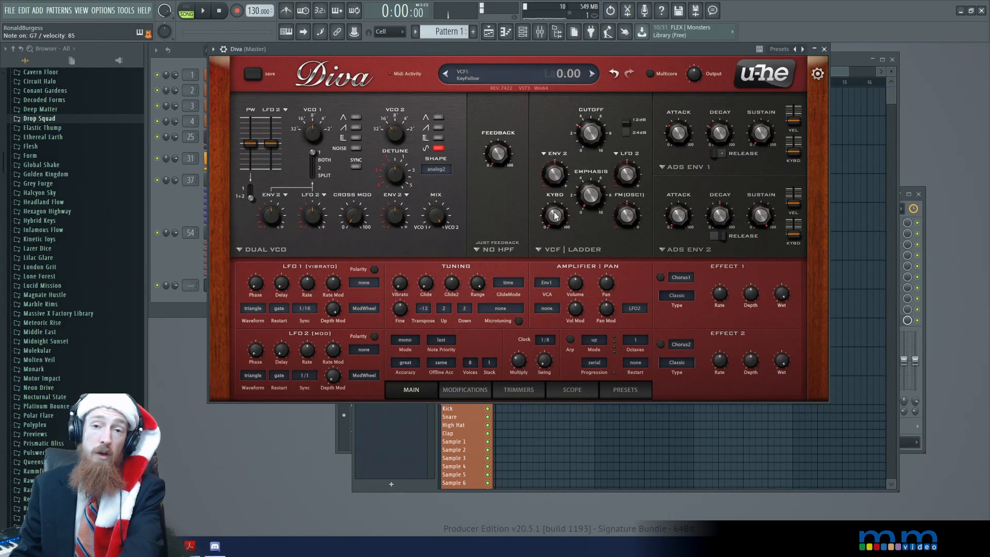
left_click_drag(562, 219, 561, 174)
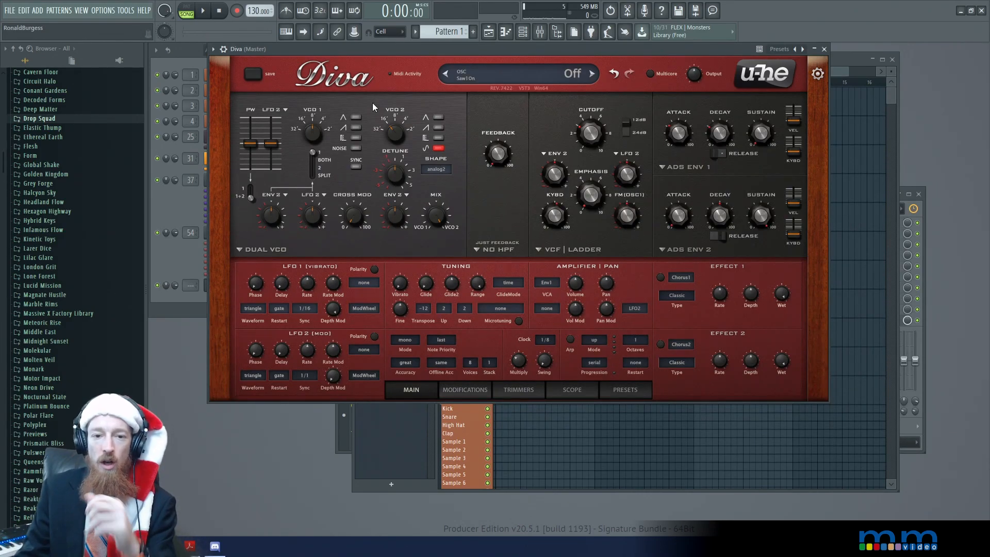
Turn on VCO 1's triangle wave and raise the cross modulation from VCO 1
left_click_drag(355, 216, 367, 242)
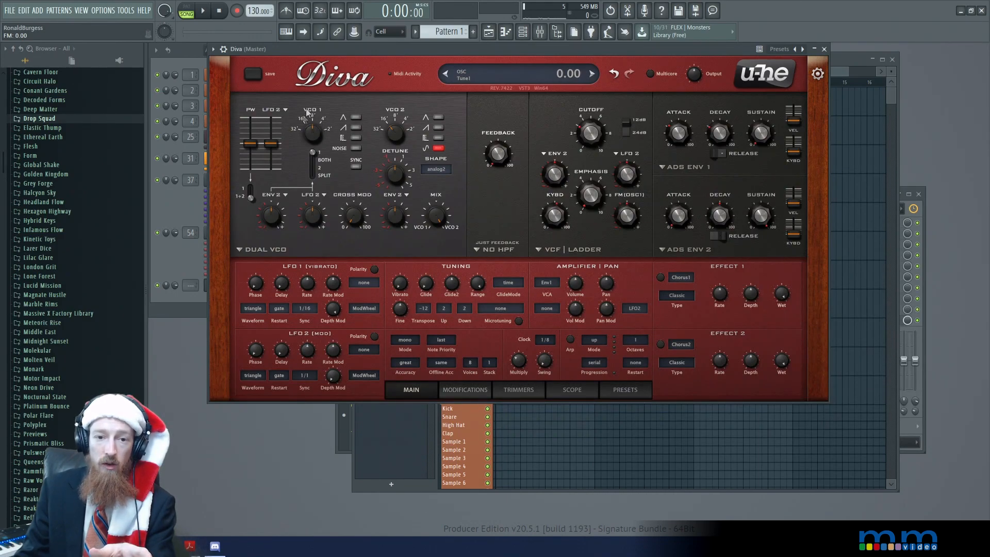
left_click(356, 117)
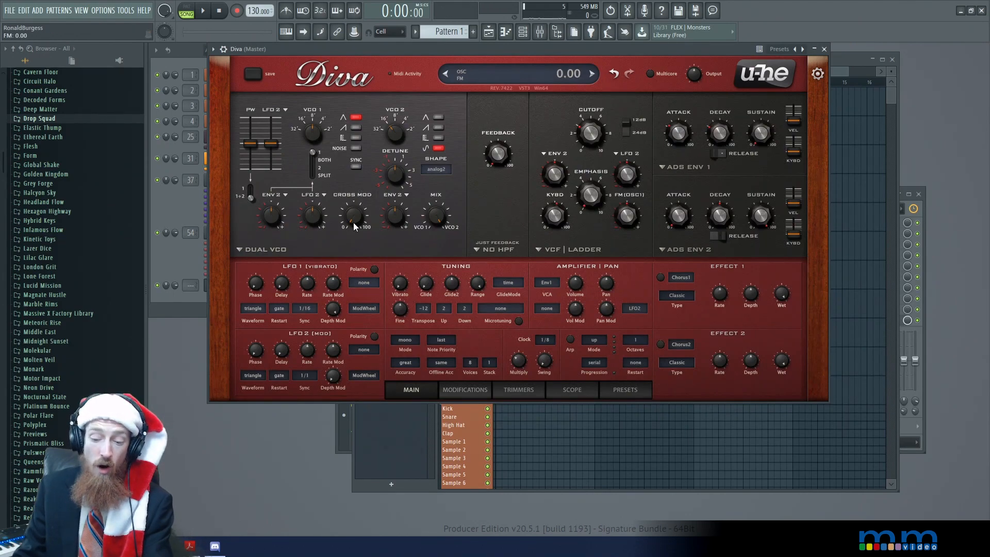
left_click_drag(354, 222, 361, 166)
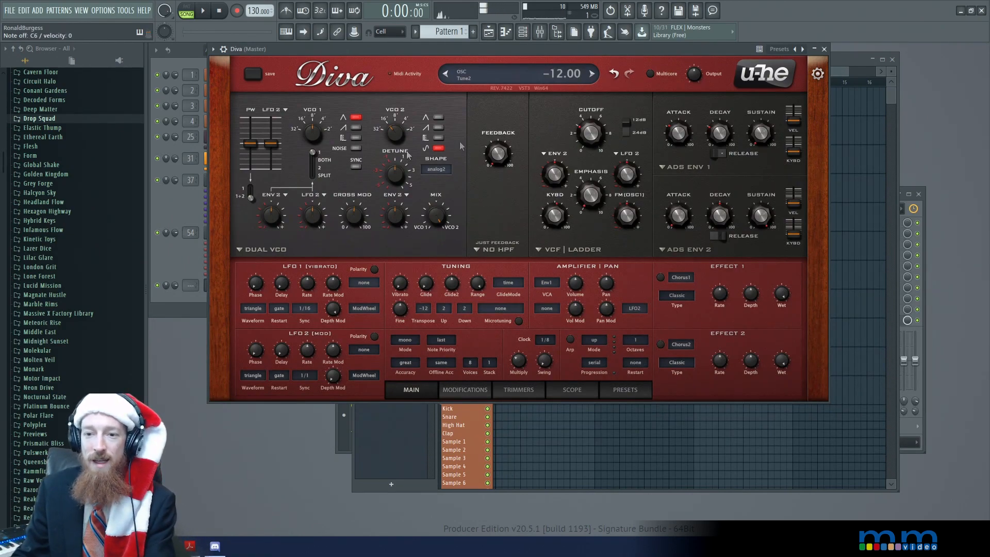
Adjust envelope 1 and the cross modulation amount, and lower VCO 1's tuning to -12.00
left_click_drag(679, 136, 657, 147)
left_click_drag(720, 135, 722, 136)
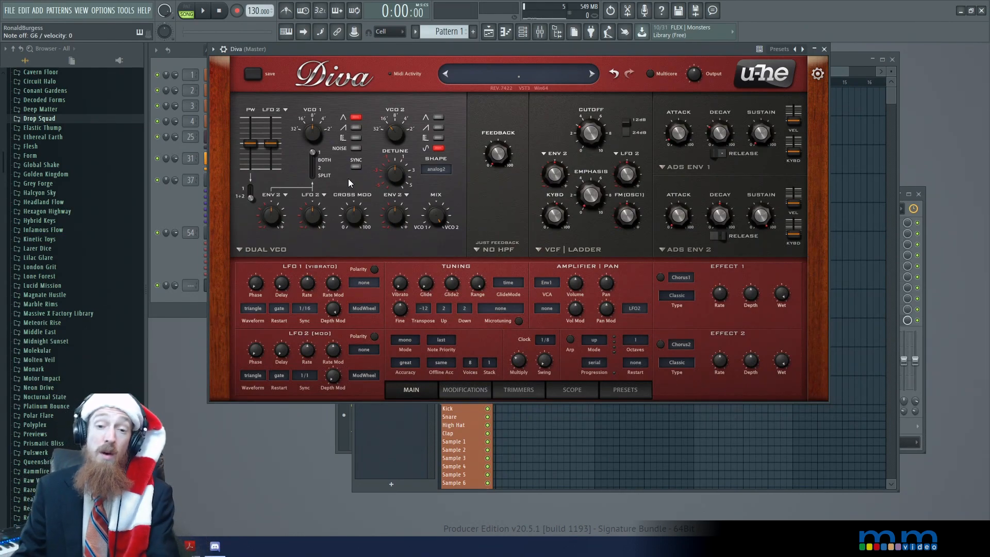
mouse_move(346, 208)
left_mouse_down()
mouse_move(352, 234)
mouse_move(354, 224)
left_mouse_up()
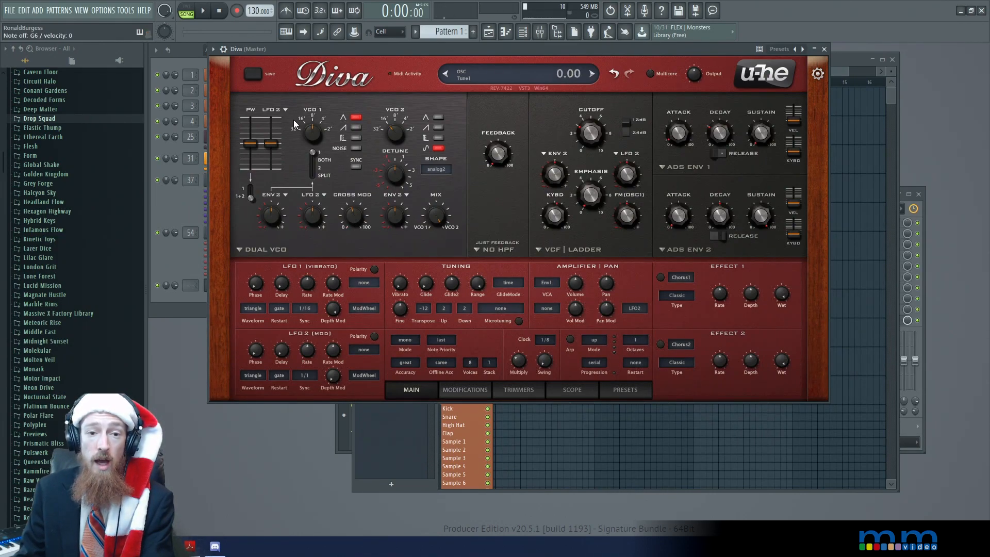
left_click_drag(311, 131, 302, 172)
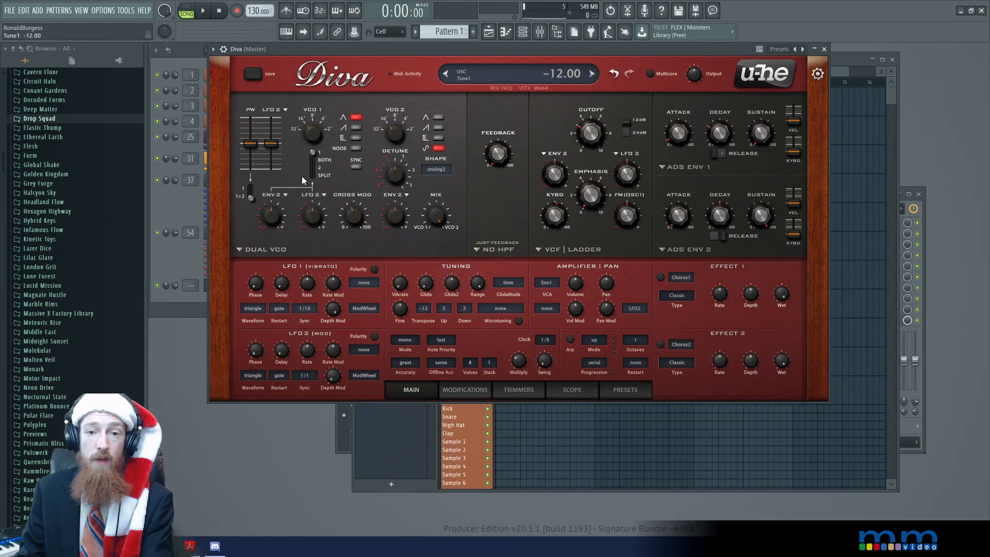
mouse_move(353, 218)
left_mouse_down()
mouse_move(356, 207)
mouse_move(354, 220)
left_mouse_up()
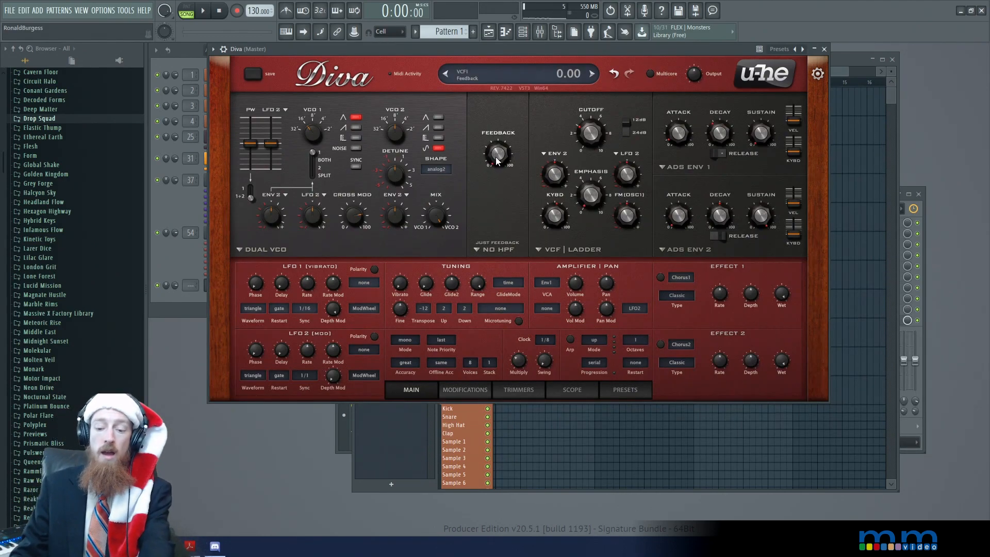
Try the feedback at several raised amounts, including 60.50, and turn it back down
left_click_drag(497, 157, 506, 80)
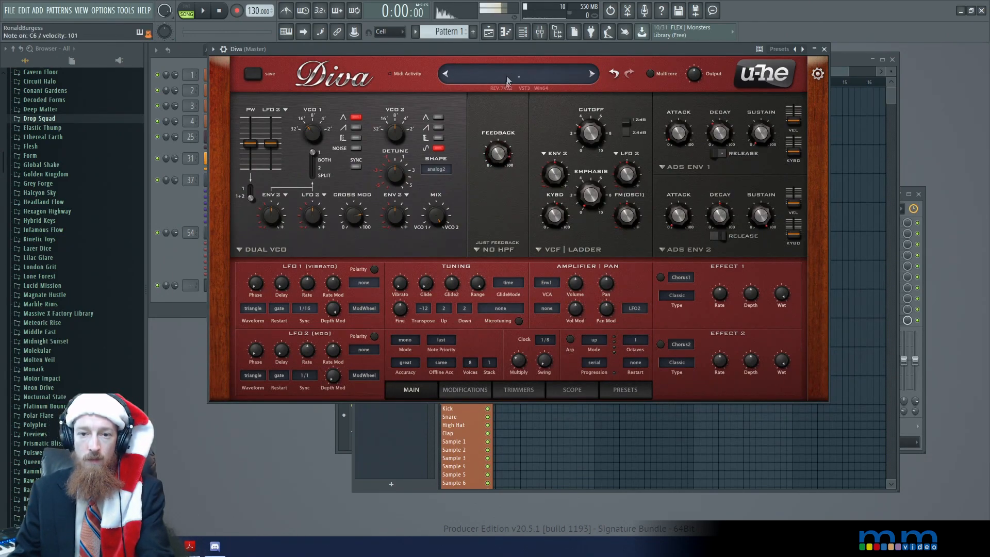
left_click_drag(503, 147, 500, 167)
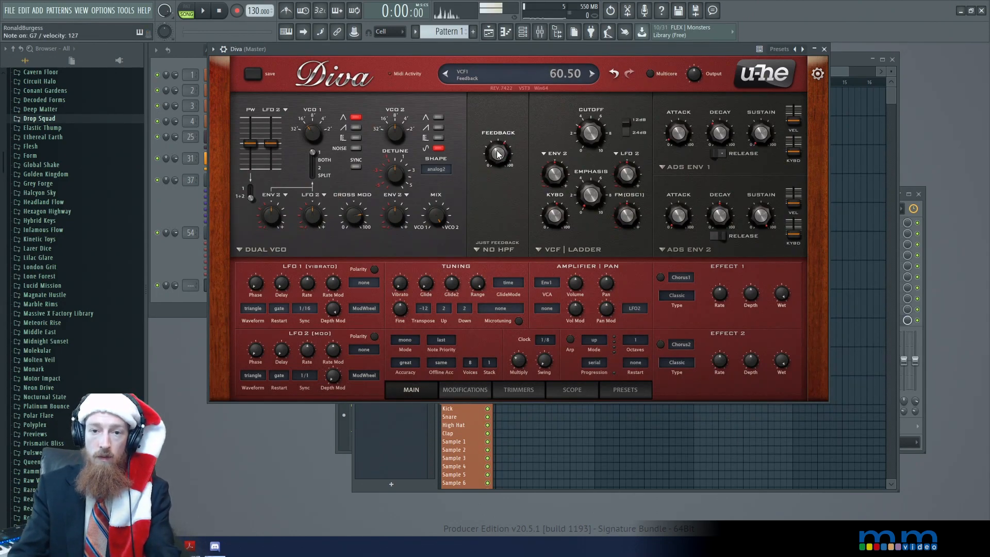
left_click_drag(498, 154, 498, 124)
left_click_drag(498, 161, 511, 222)
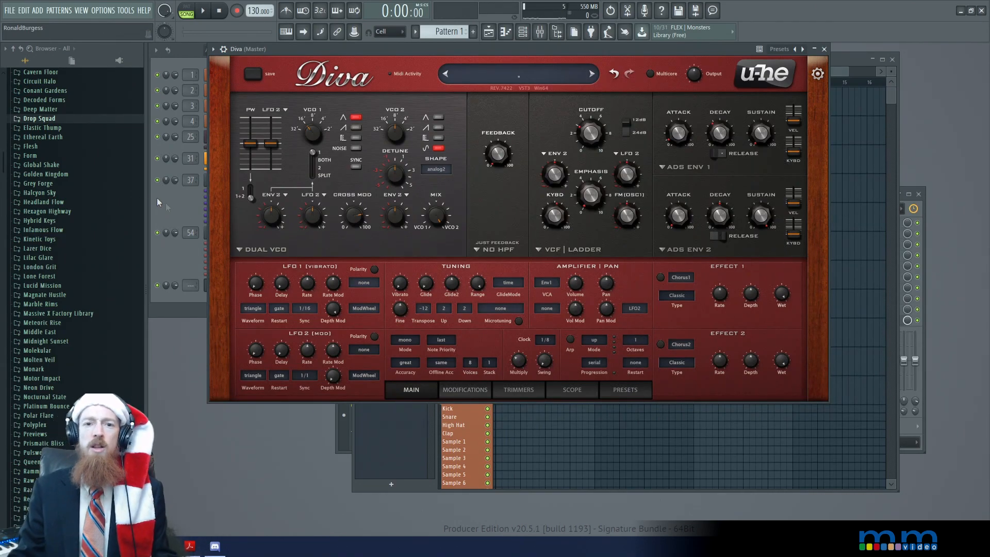
Switch to the Diva Kick project and play its arrangement from the start past the end of the Diva - FM automation clip
left_click(187, 211)
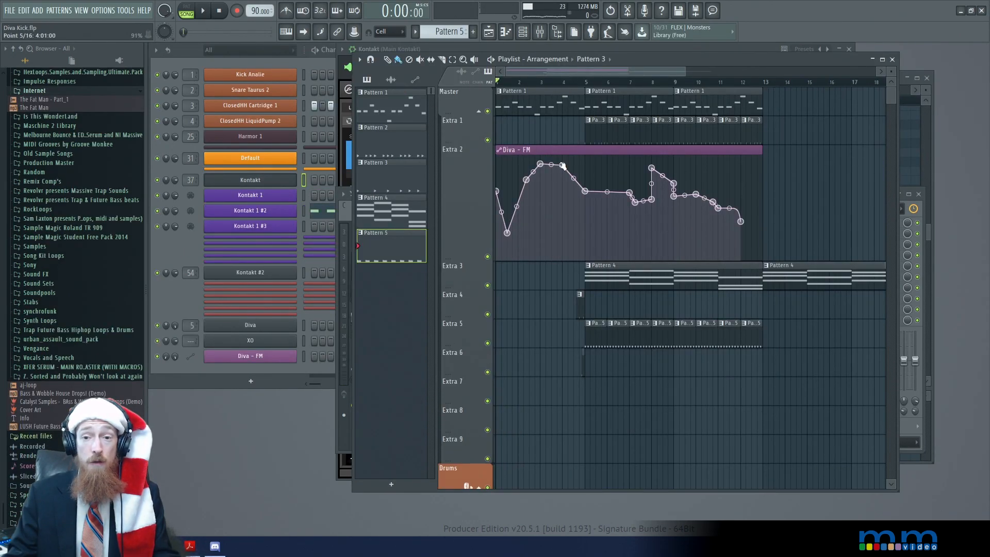
scroll(563, 166, "down", 2)
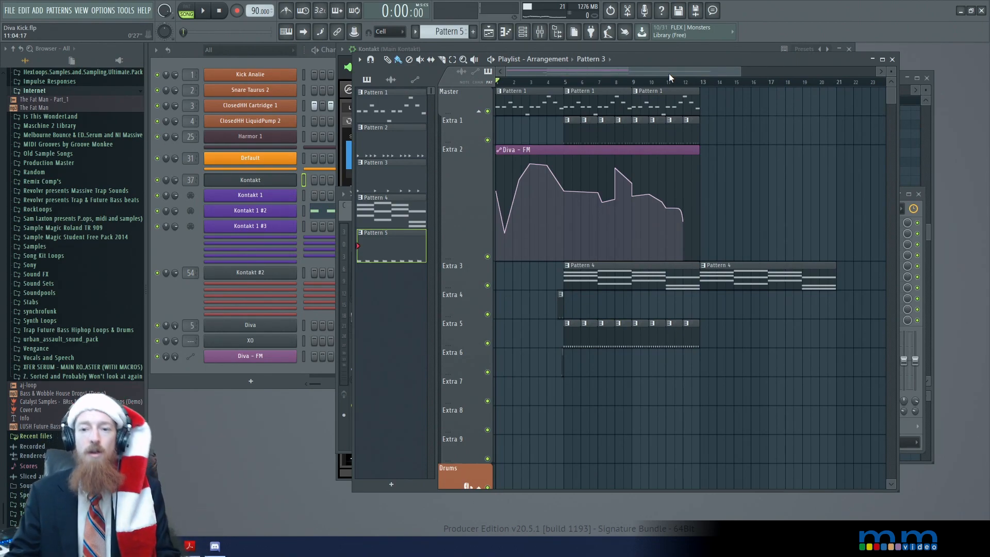
key("space")
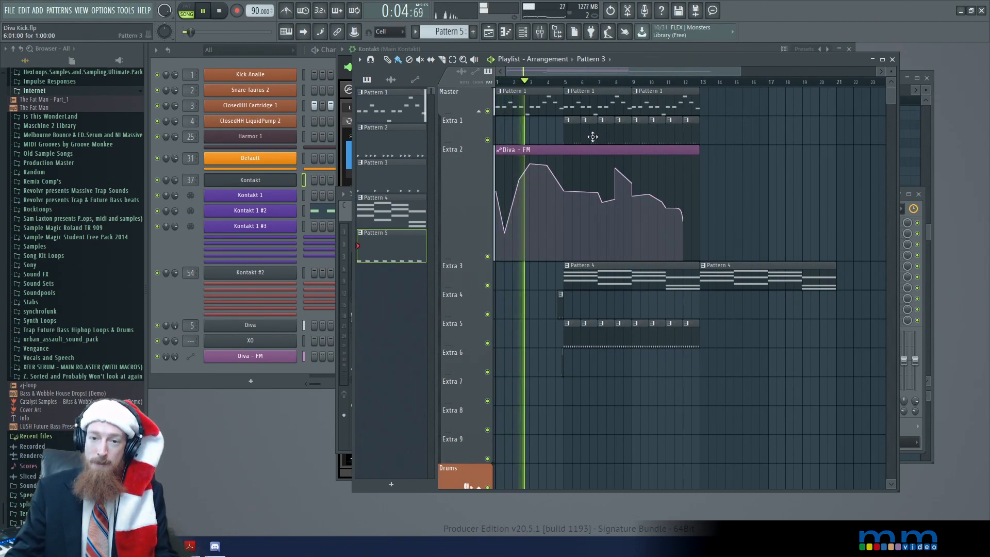
scroll(593, 135, "up", 2)
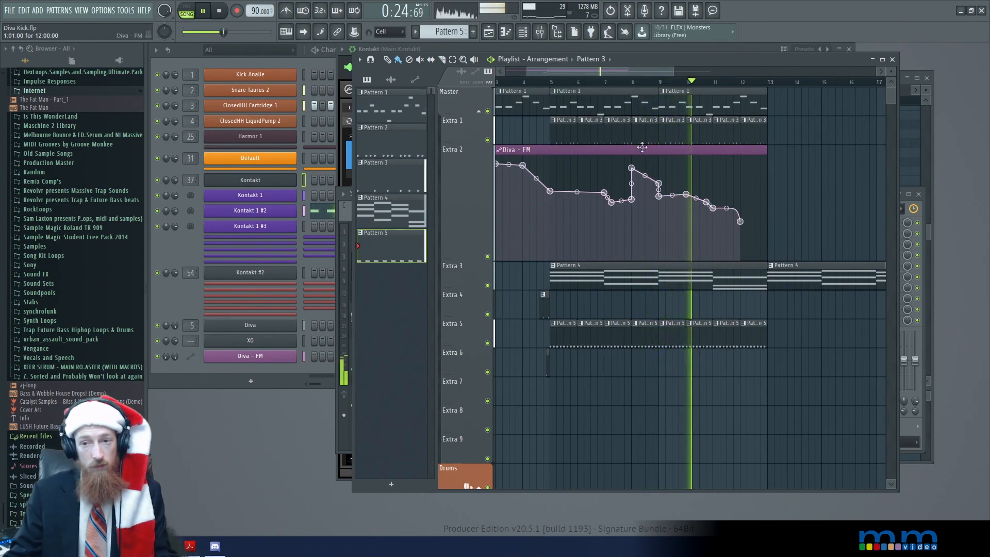
left_click_drag(822, 171, 731, 180)
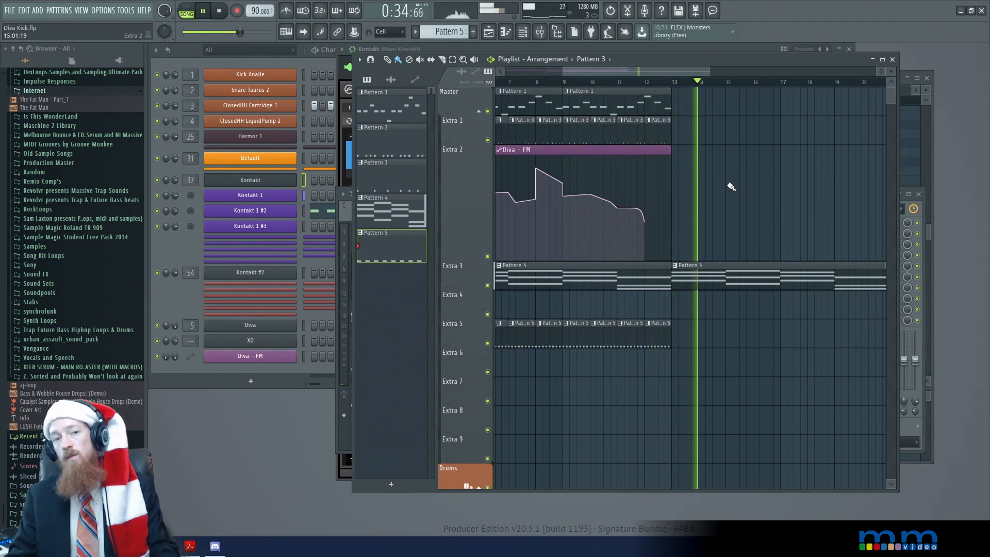
key("space")
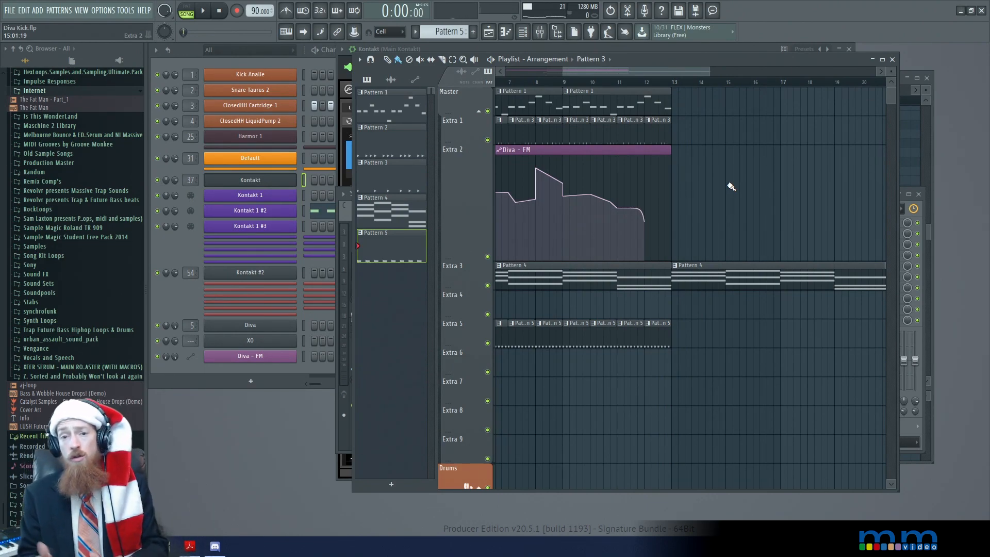
Examine the effects chain on the Main Kontakt mixer track and return to the playlist
scroll(758, 159, "left", 6)
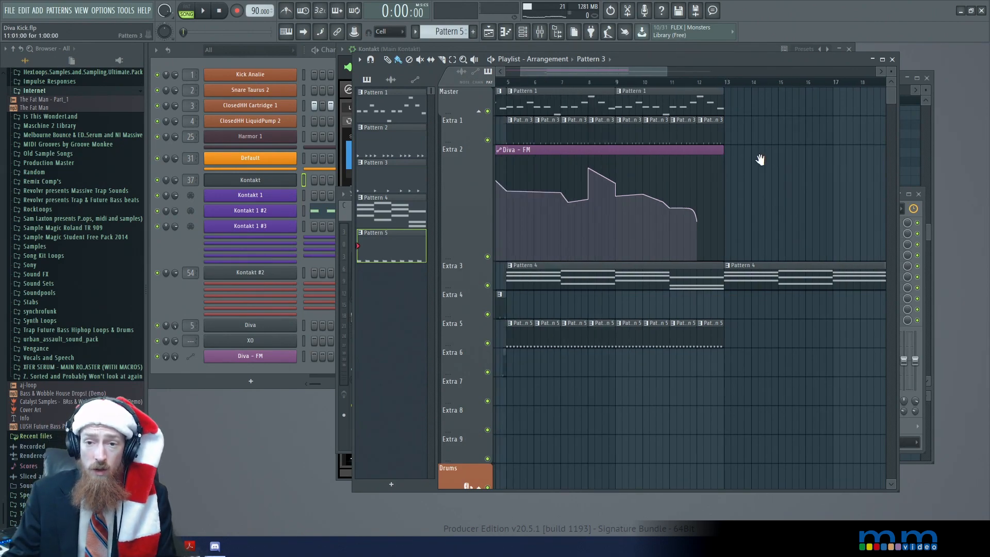
left_click(542, 32)
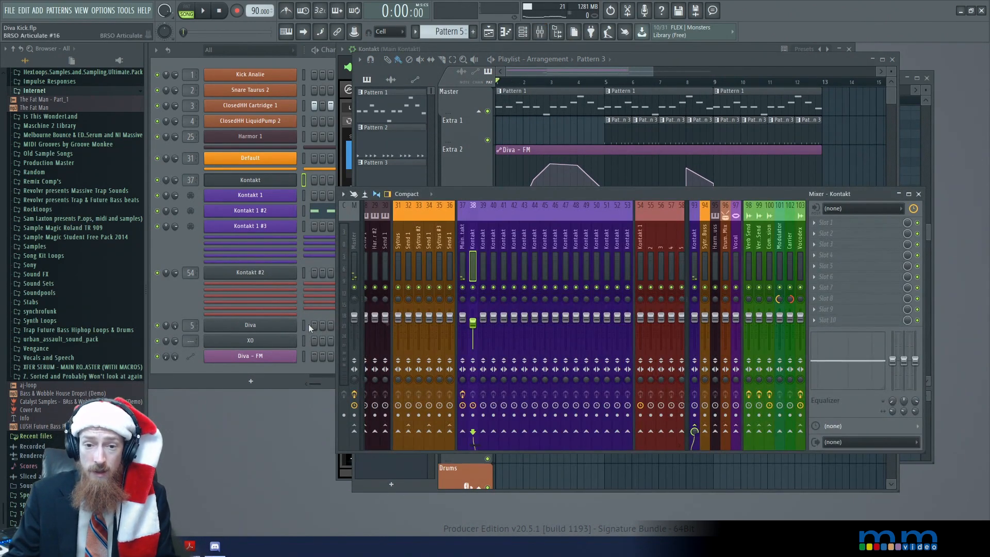
scroll(437, 255, "up", 5)
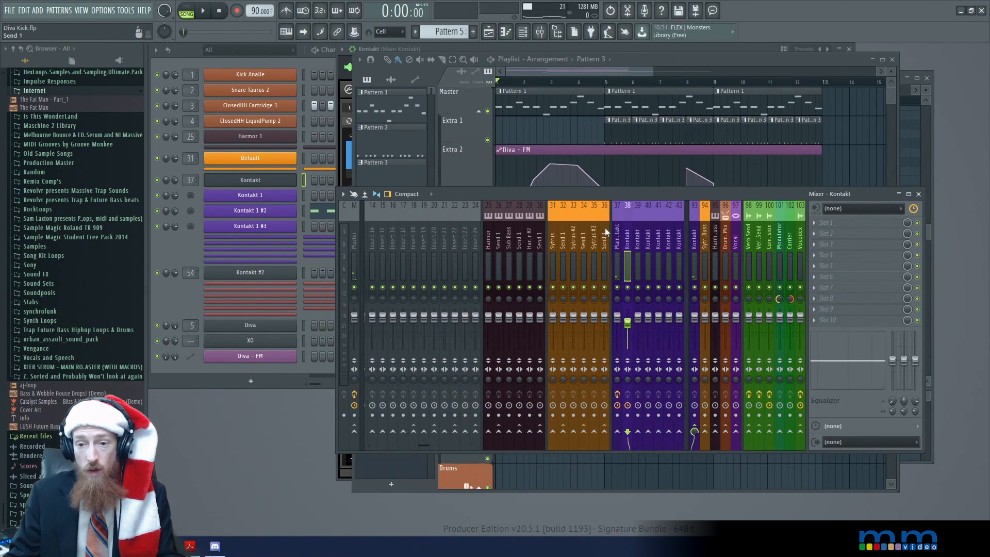
left_click(618, 238)
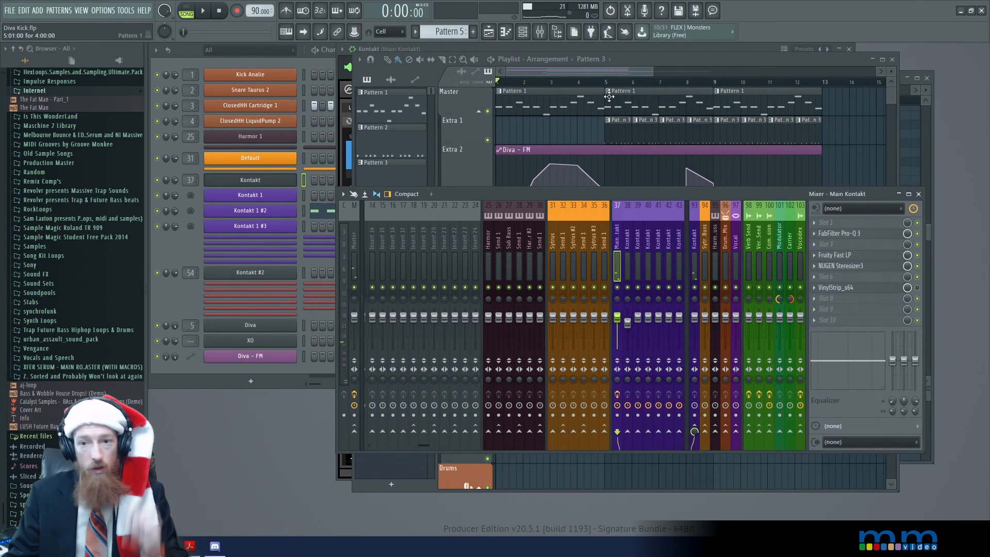
left_click(616, 72)
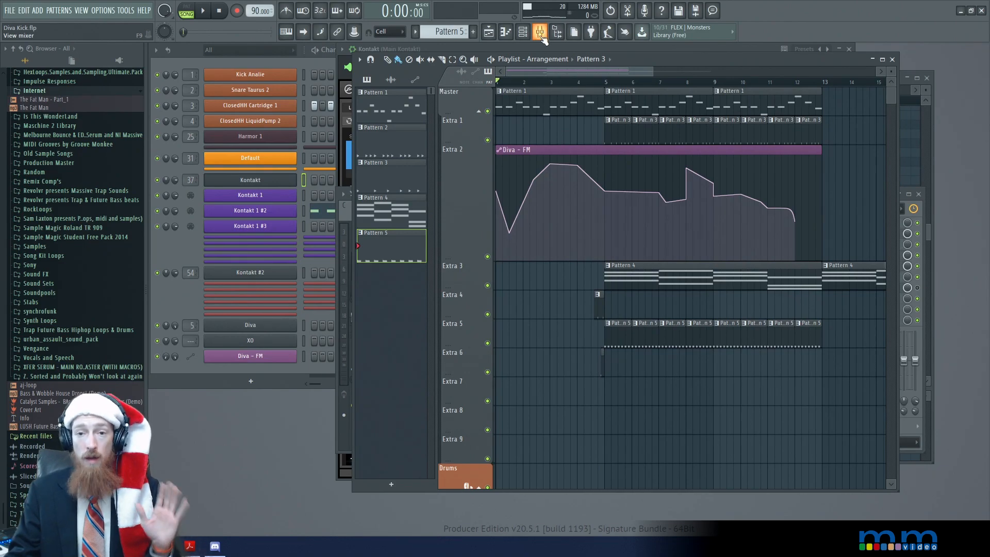
Open the Diva channel's synth and examine its VCO 1 and VCO 2 tunings and cross modulation
left_click(269, 325)
left_click_drag(490, 46, 524, 55)
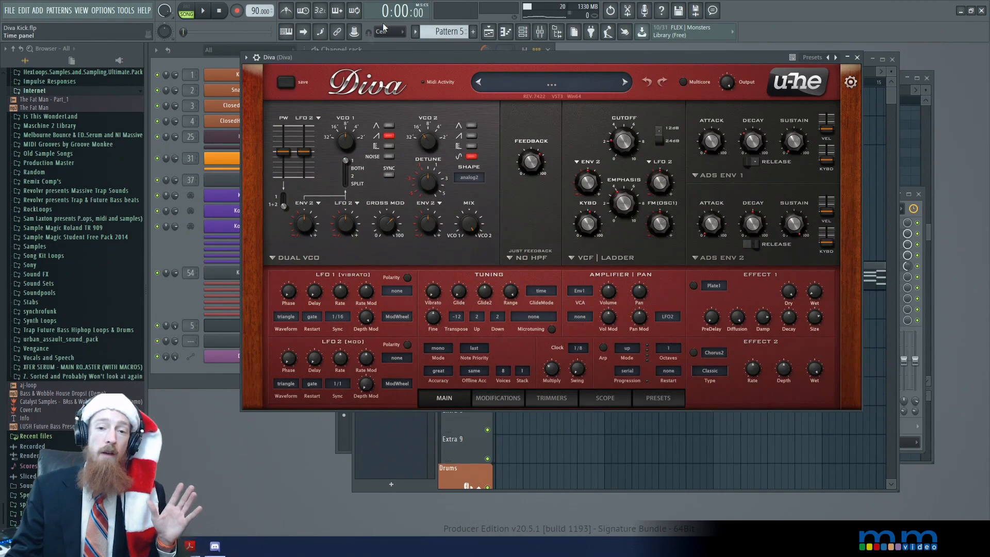
mouse_move(349, 135)
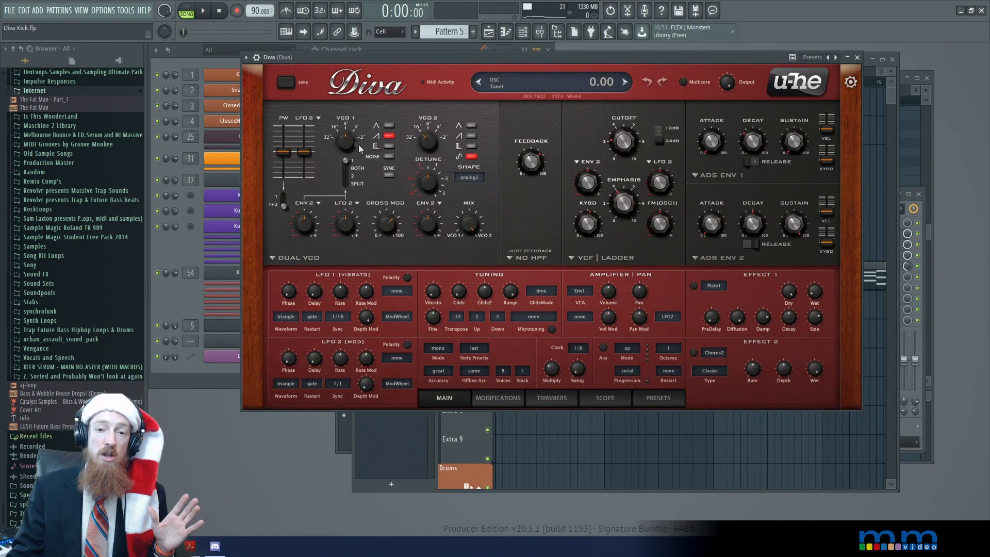
mouse_move(448, 144)
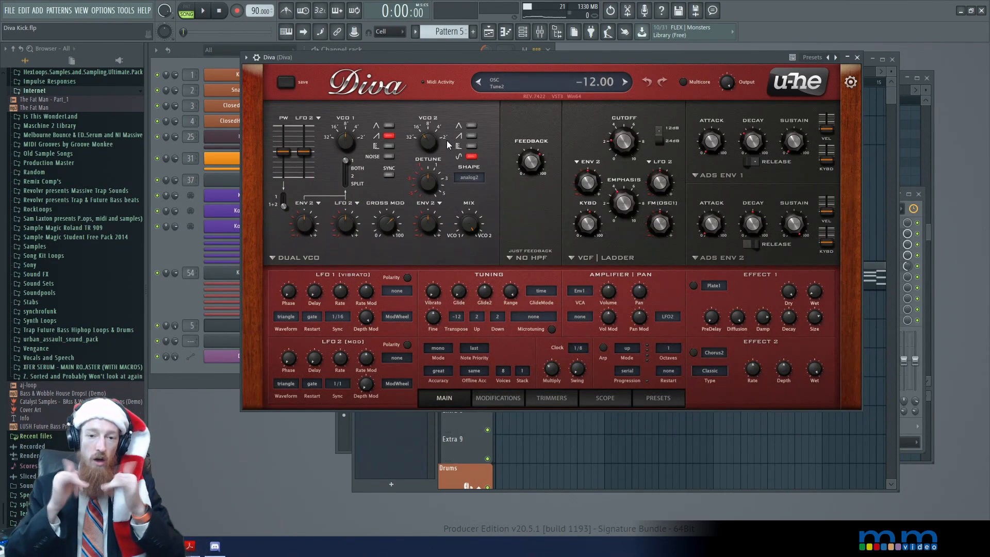
left_click_drag(386, 223, 389, 236)
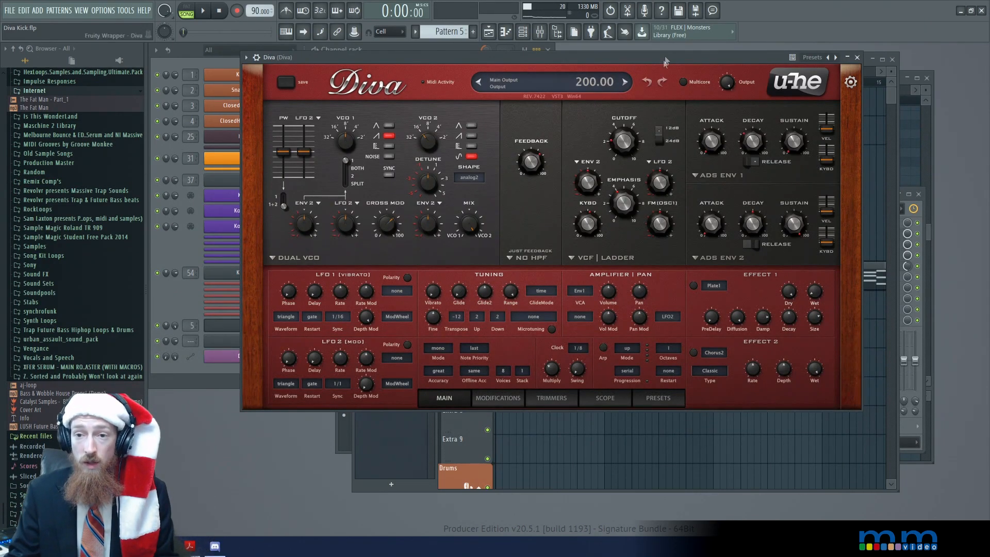
Play the arrangement with Diva's window open to watch the automated cross modulation, and stop playback
left_click_drag(666, 60, 675, 56)
key("space")
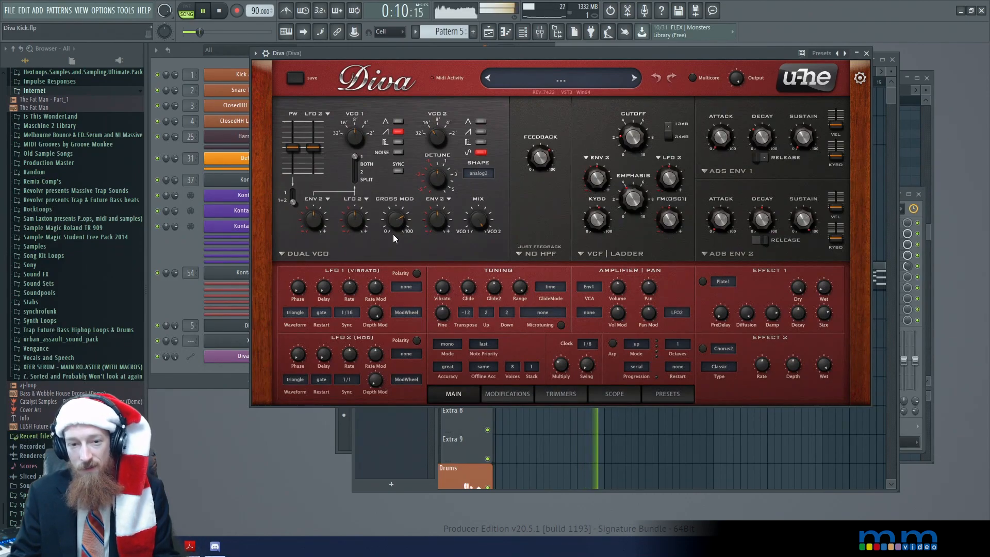
key("space")
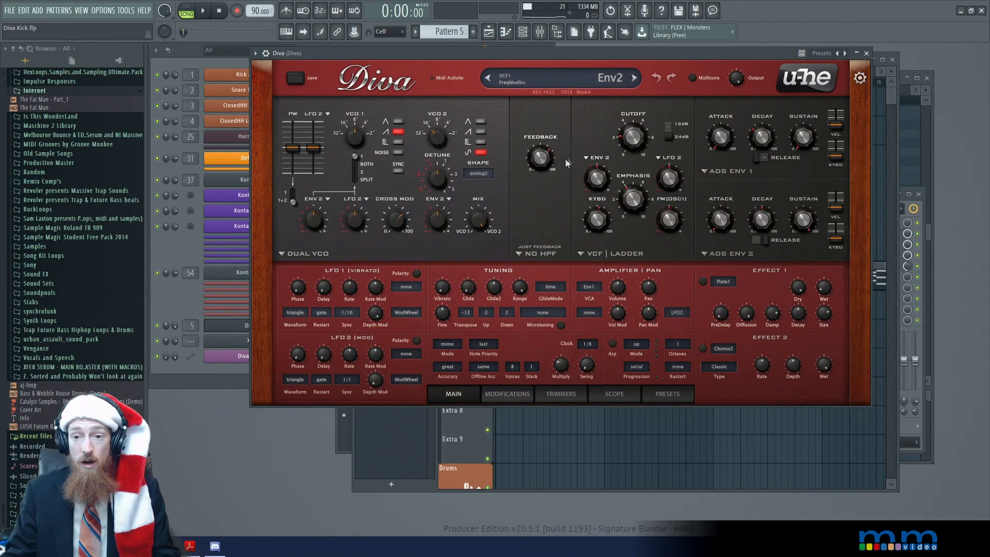
Browse Diva's parameters, find the FM parameter for the cross modulation, and nudge its value slightly lower
left_click(256, 53)
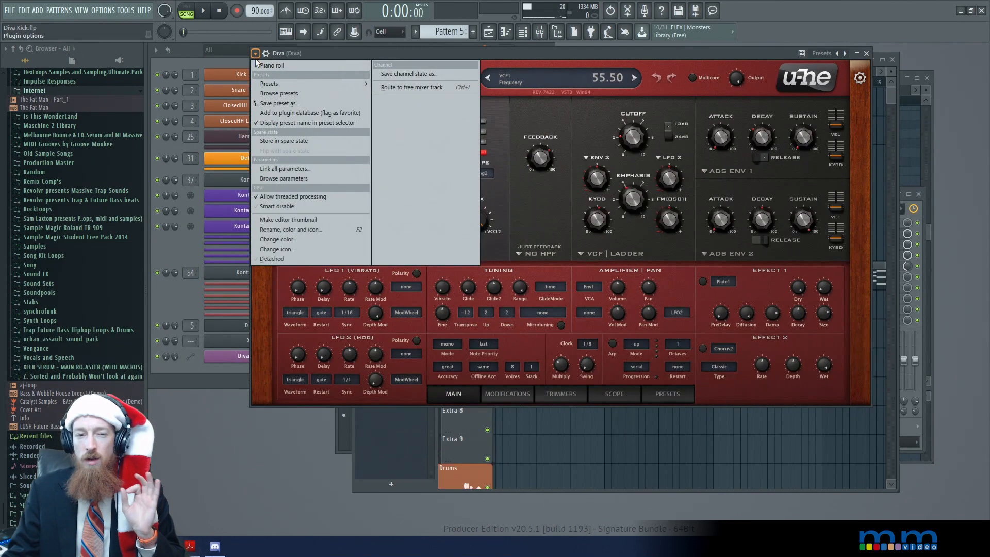
left_click(299, 180)
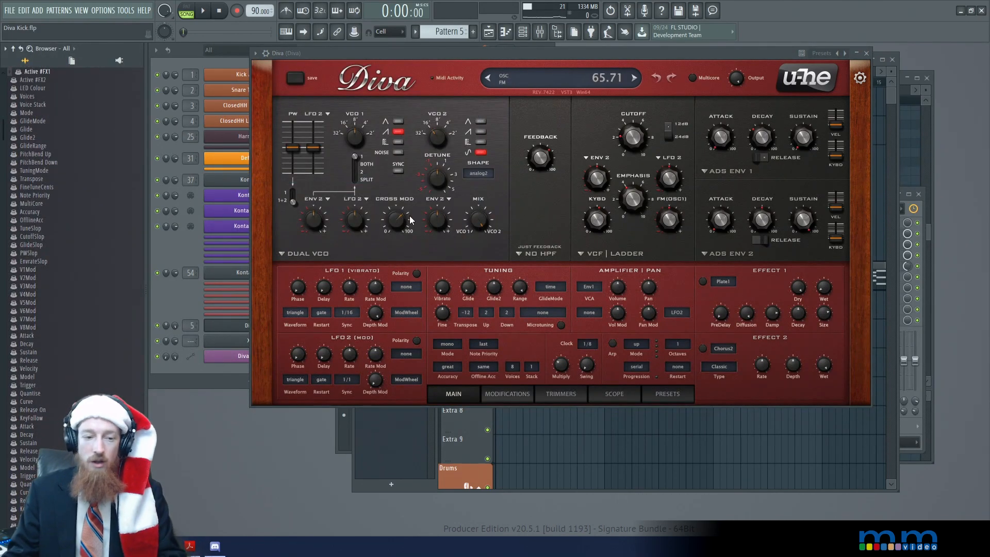
scroll(29, 534, "down", 10)
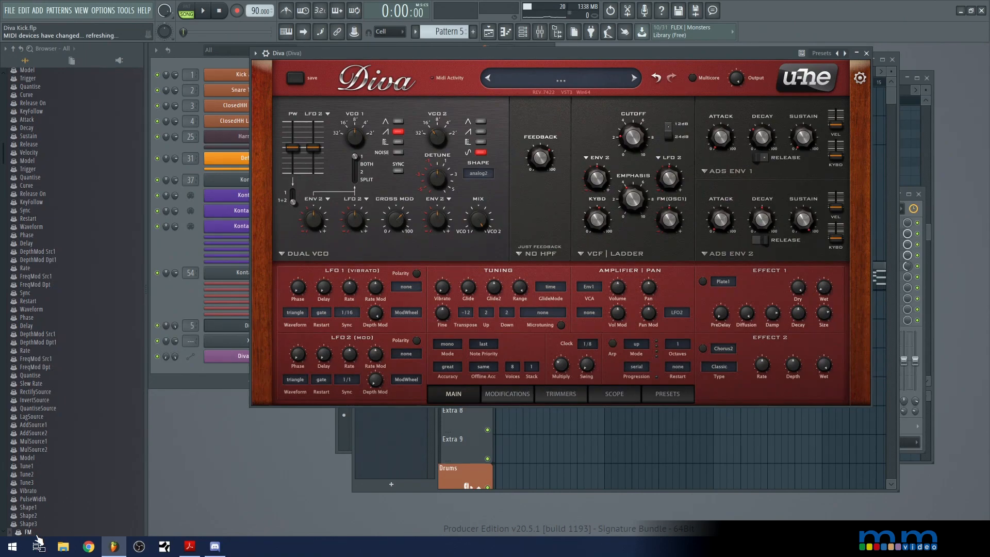
left_click(31, 533)
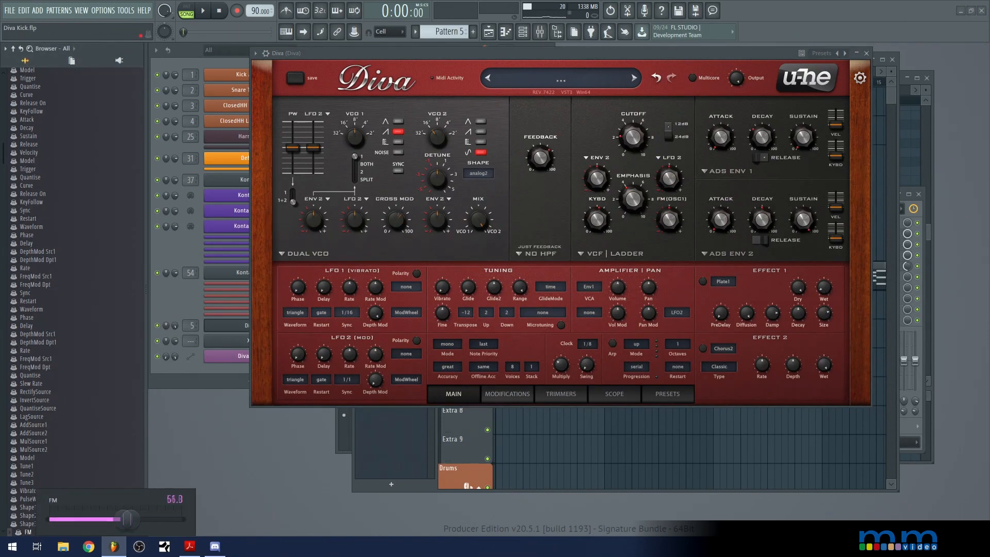
left_click_drag(131, 519, 124, 519)
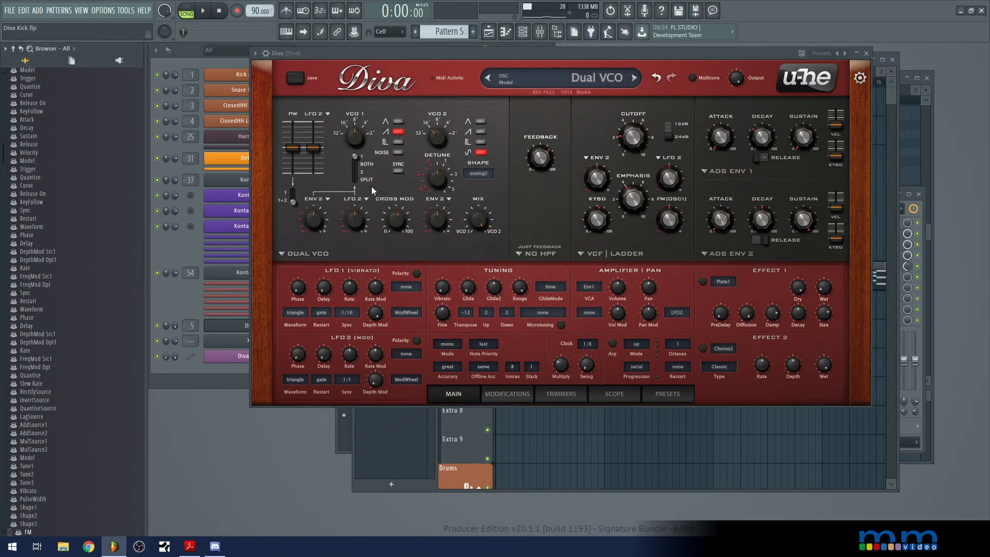
left_click(29, 532)
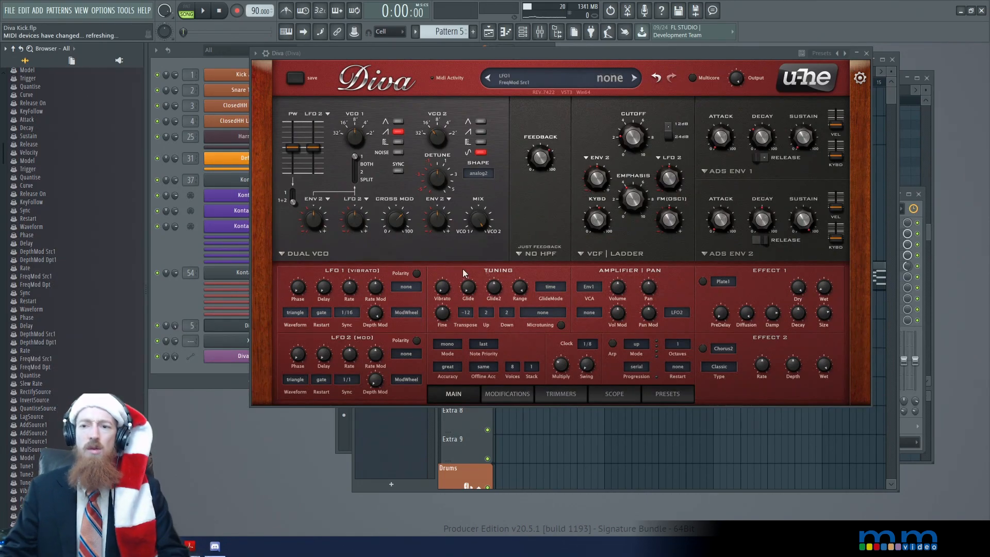
Examine the Diva - FM automation curve in the playlist, select the clips around bar 5 on Extra 4 to Extra 6, and return to Diva
left_click(890, 109)
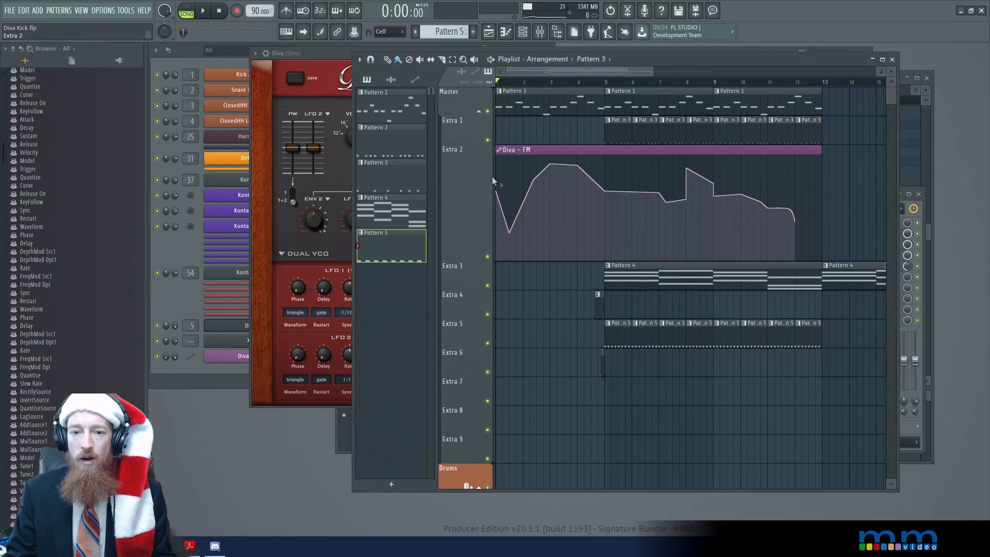
scroll(519, 183, "up", 4)
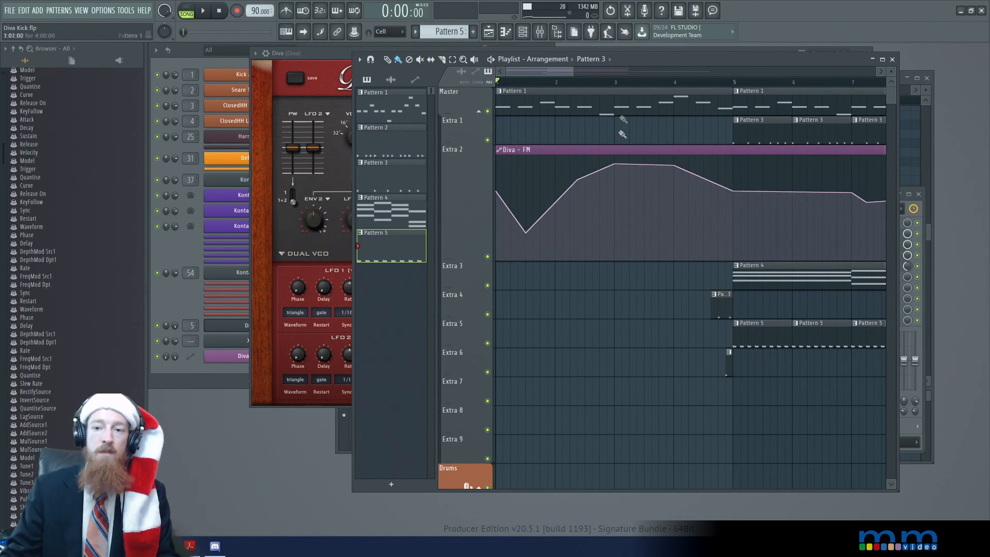
scroll(504, 205, "down", 2)
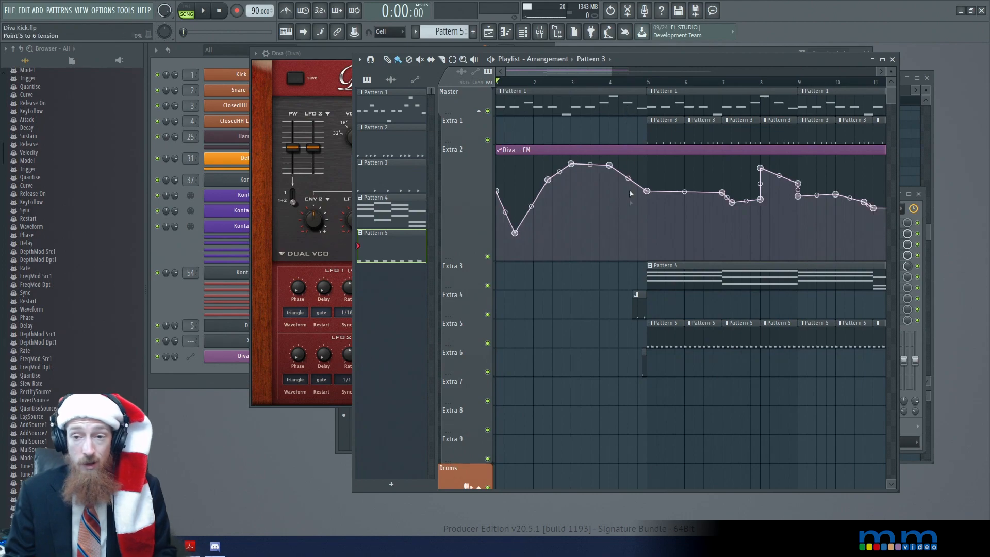
left_click_drag(634, 293, 653, 375)
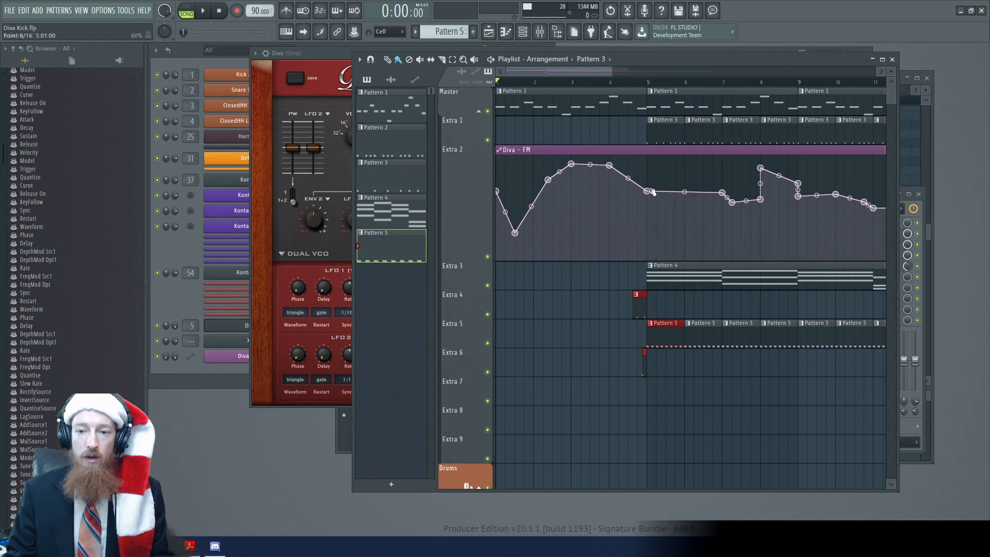
left_click(318, 53)
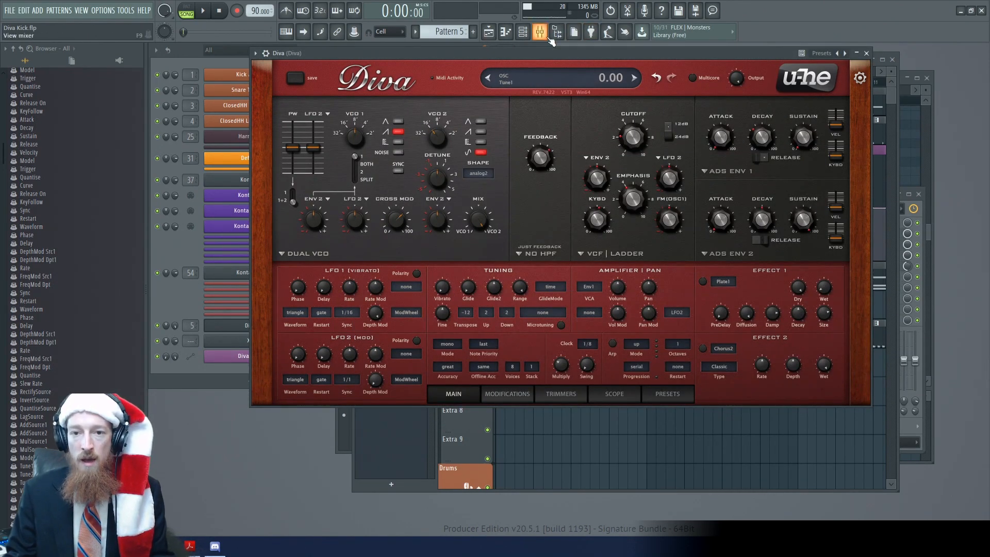
Bring up NUGEN Stereoizer3 from Diva's mixer track and play the arrangement briefly to watch its stereo field display
key("F9")
scroll(422, 267, "up", 4)
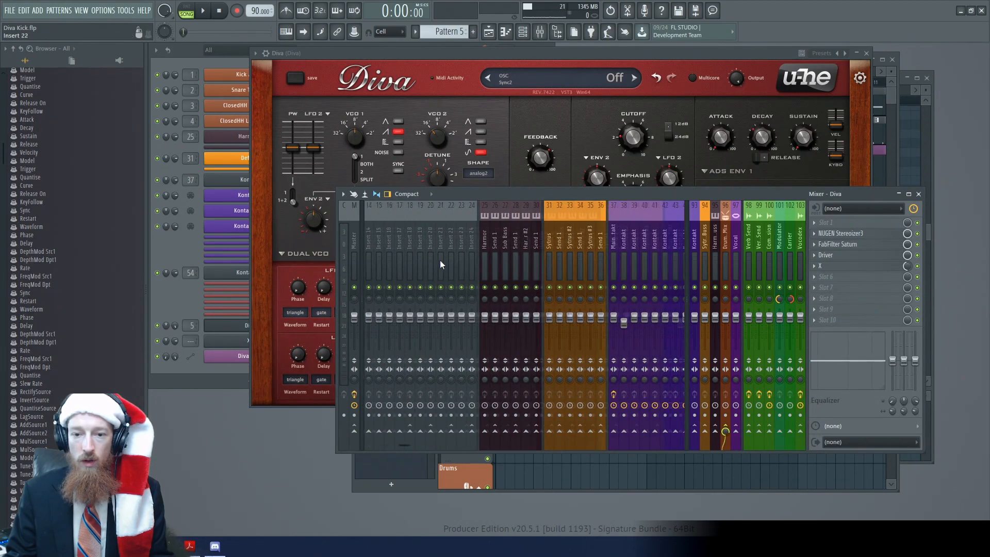
left_click(878, 236)
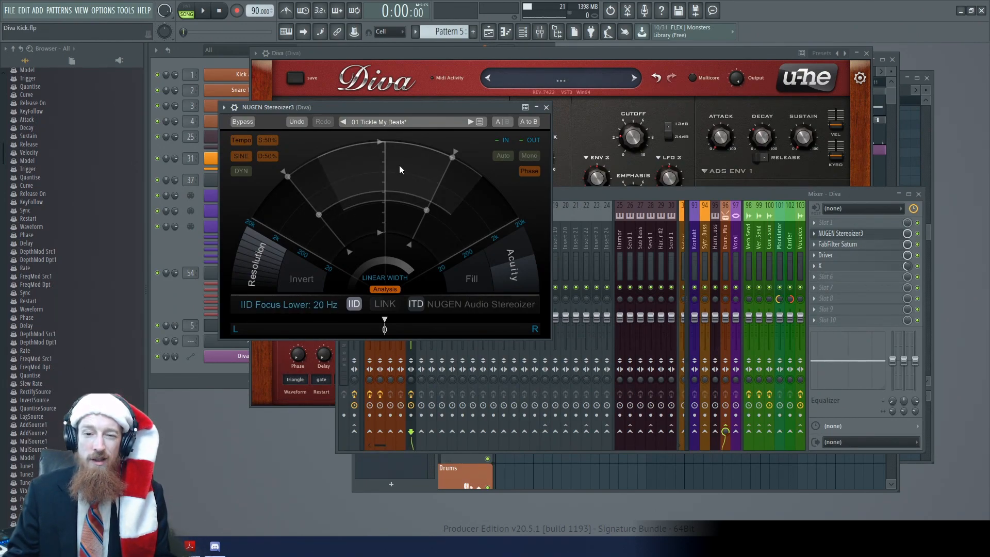
mouse_move(319, 214)
left_mouse_down()
mouse_move(328, 224)
mouse_move(320, 213)
left_mouse_up()
left_click_drag(411, 105, 413, 114)
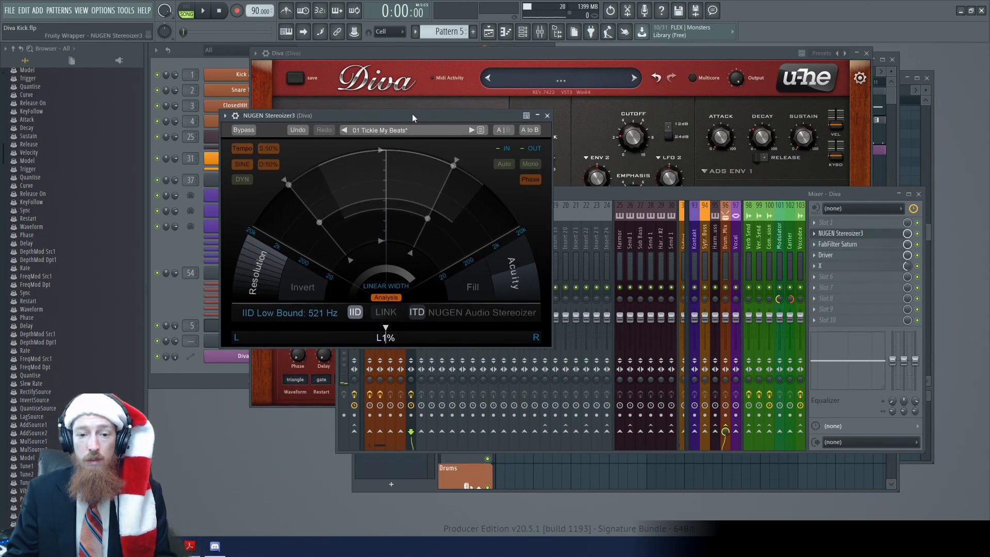
key("space")
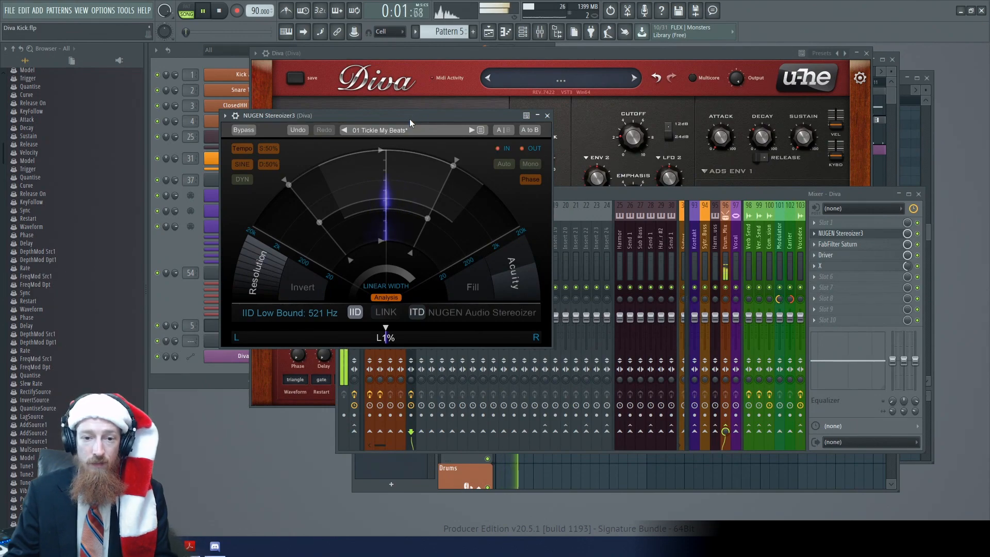
key("space")
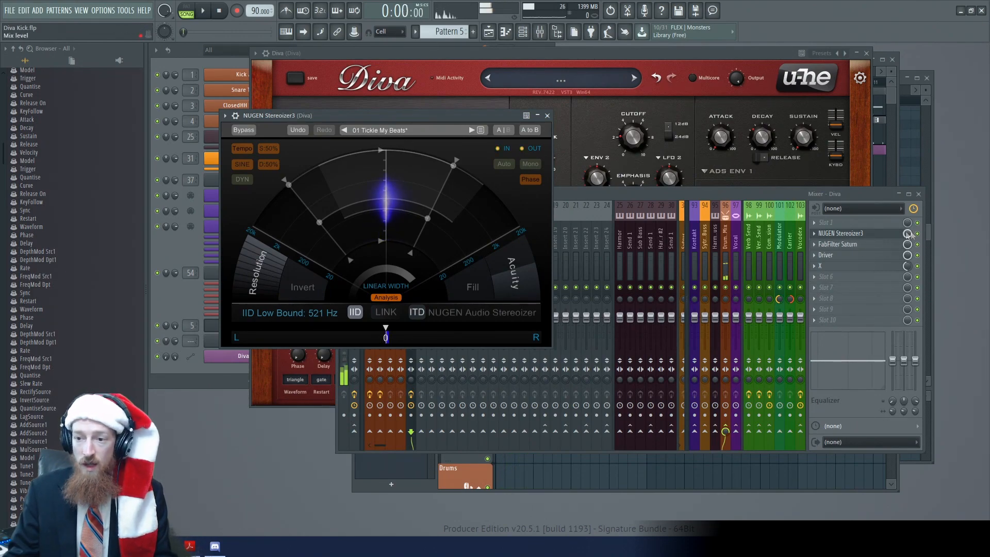
Listen to the Diva track without the insert effects, and play it again with NUGEN Stereoizer3 switched on
left_click(922, 255)
key("space")
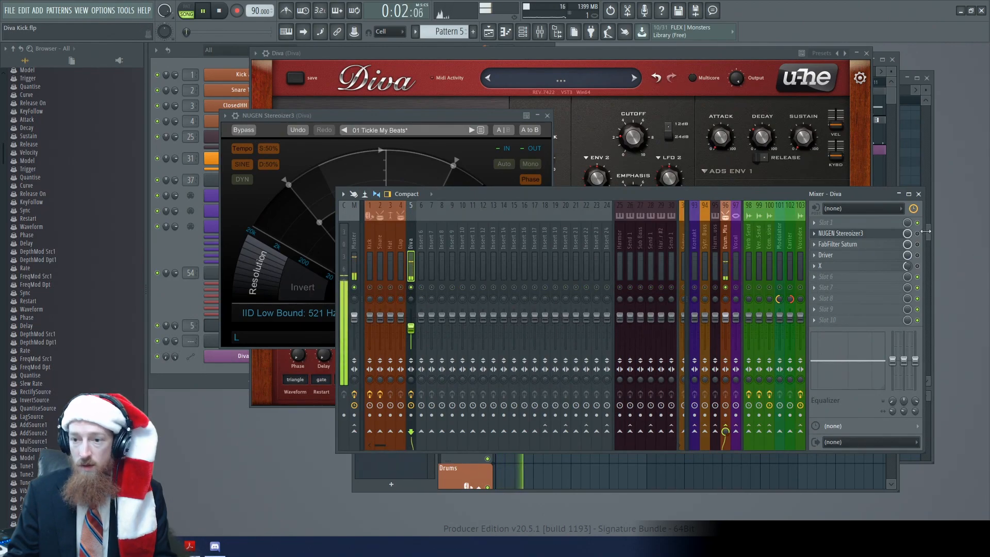
key("space")
left_click(870, 239)
left_click(870, 238)
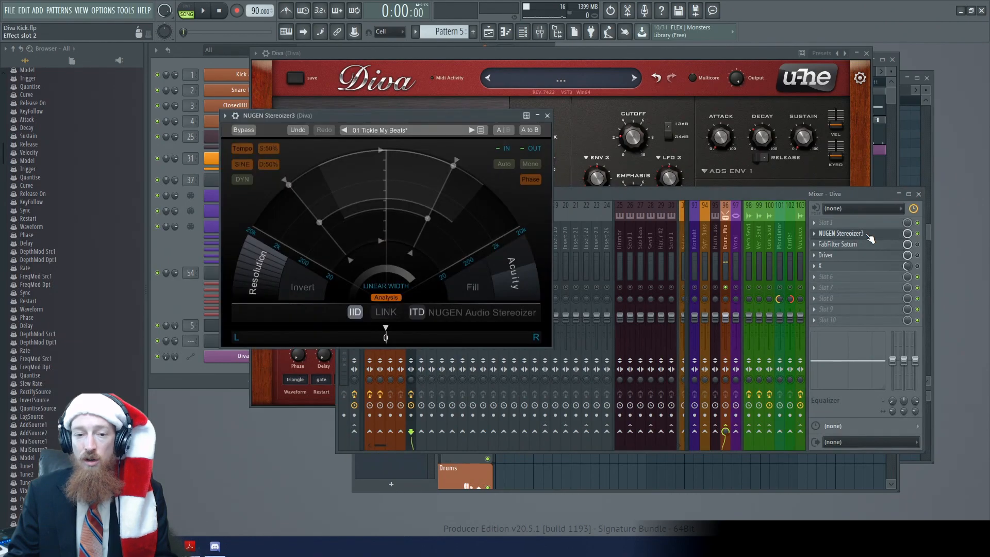
key("space")
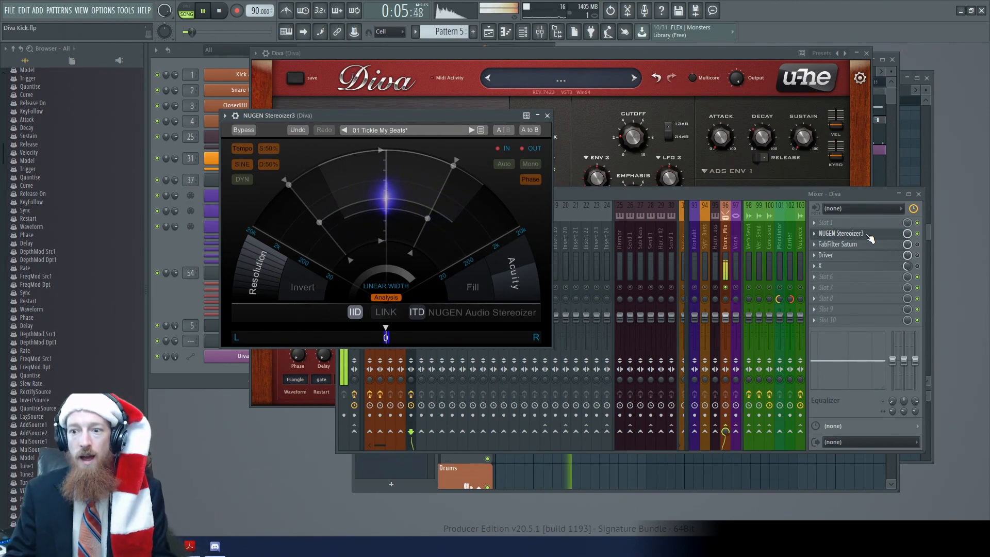
key("space")
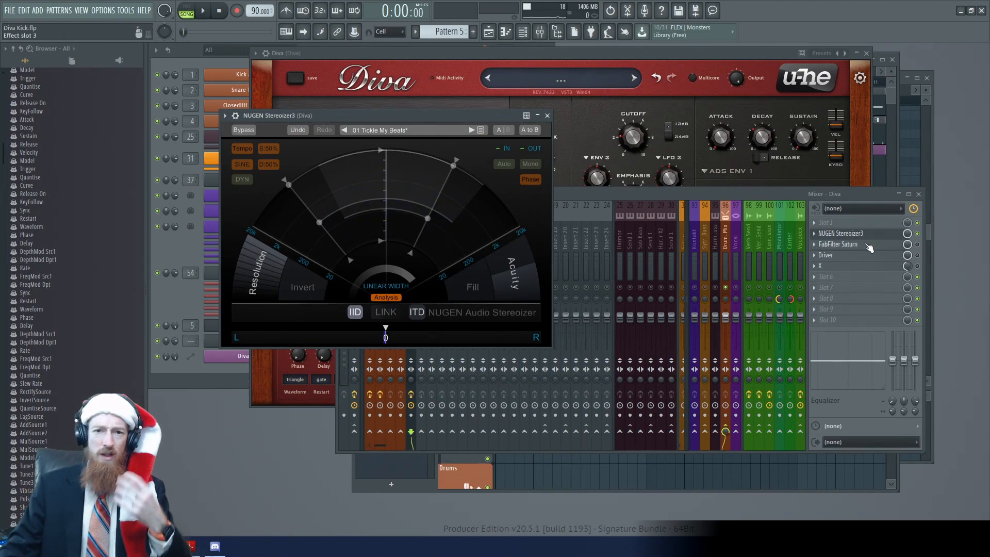
Examine FabFilter Saturn on the Diva track, compare playback without and with its saturation, and close its window
left_click(895, 235)
left_click(900, 245)
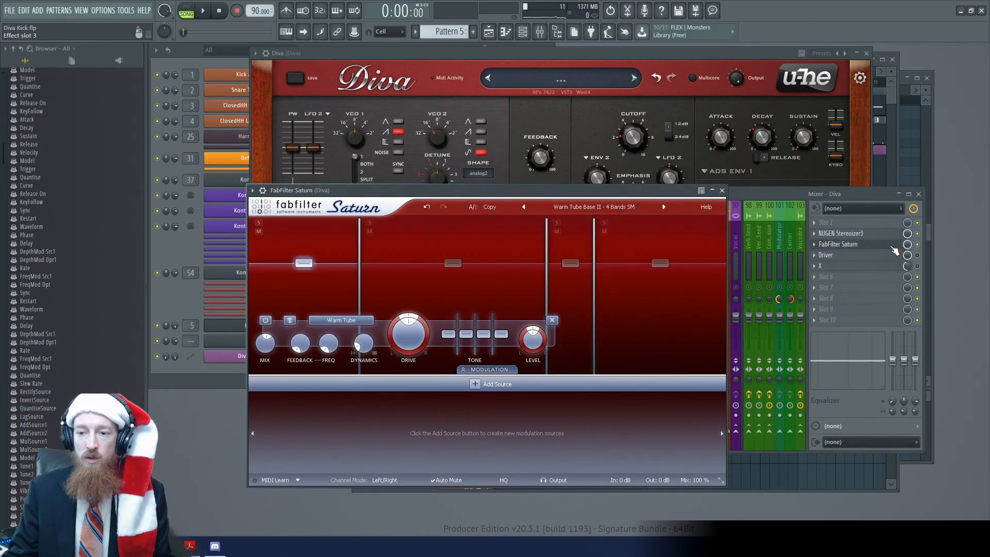
left_click_drag(494, 195, 485, 153)
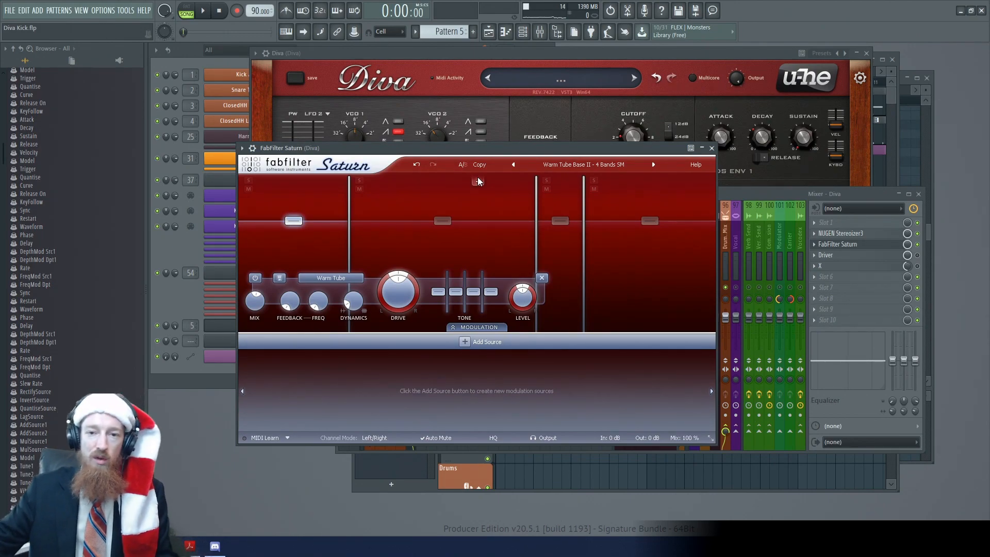
key("space")
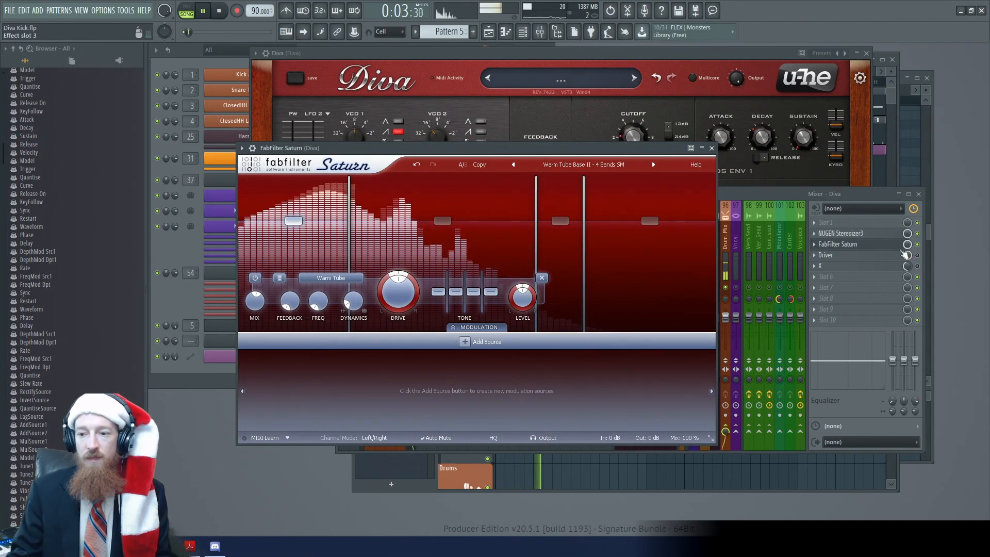
key("space")
left_click(918, 245)
key("space")
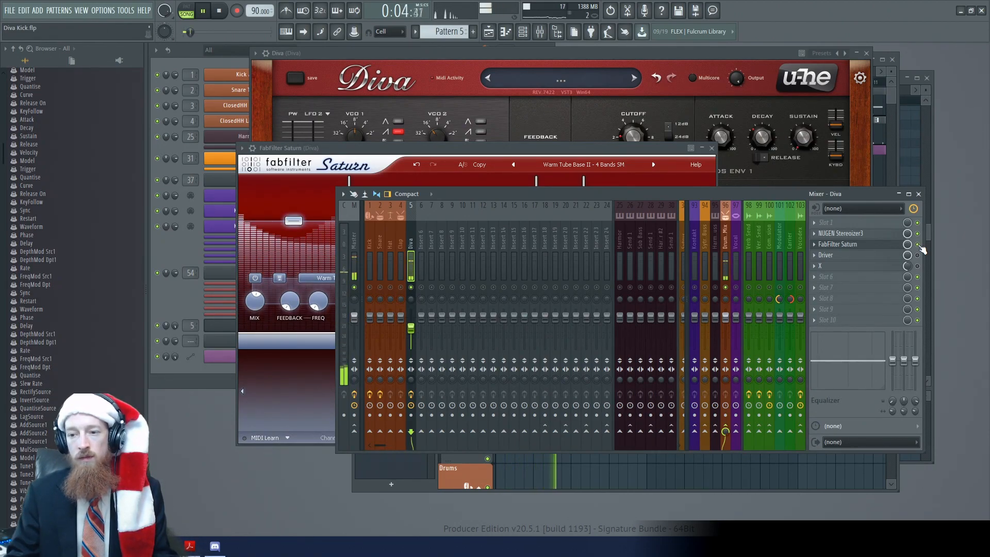
key("space")
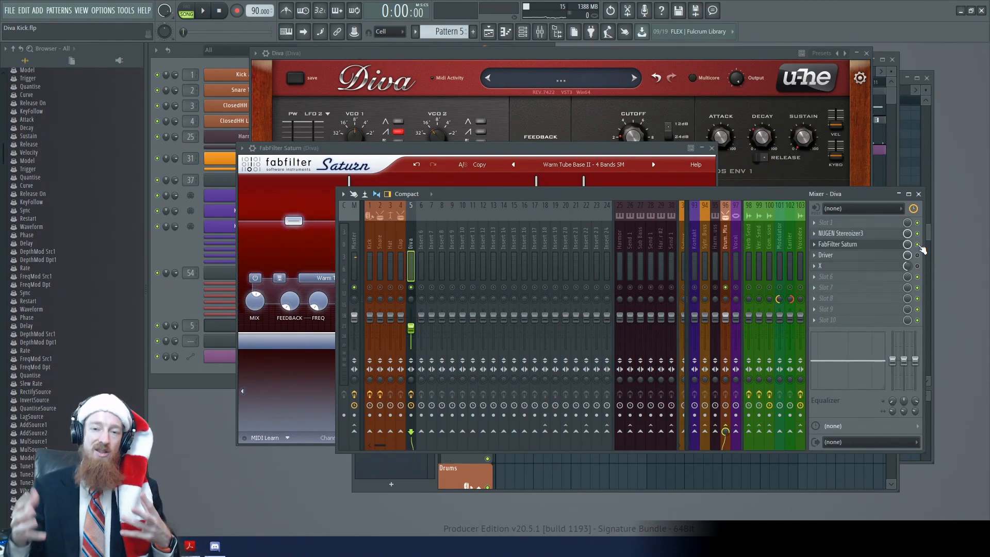
left_click(833, 245)
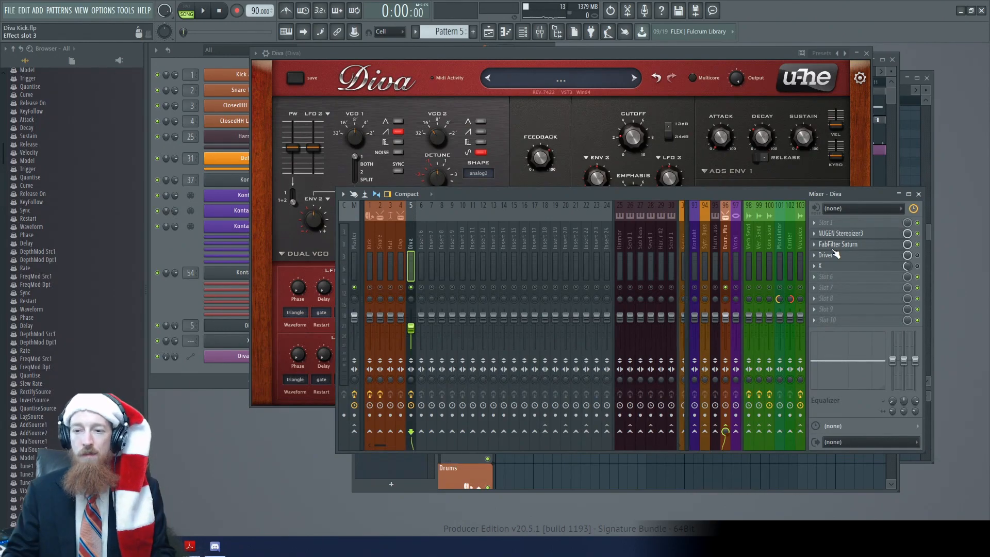
Open Driver on the Diva track, listen to its distortion during playback, and close its window
left_click(901, 257)
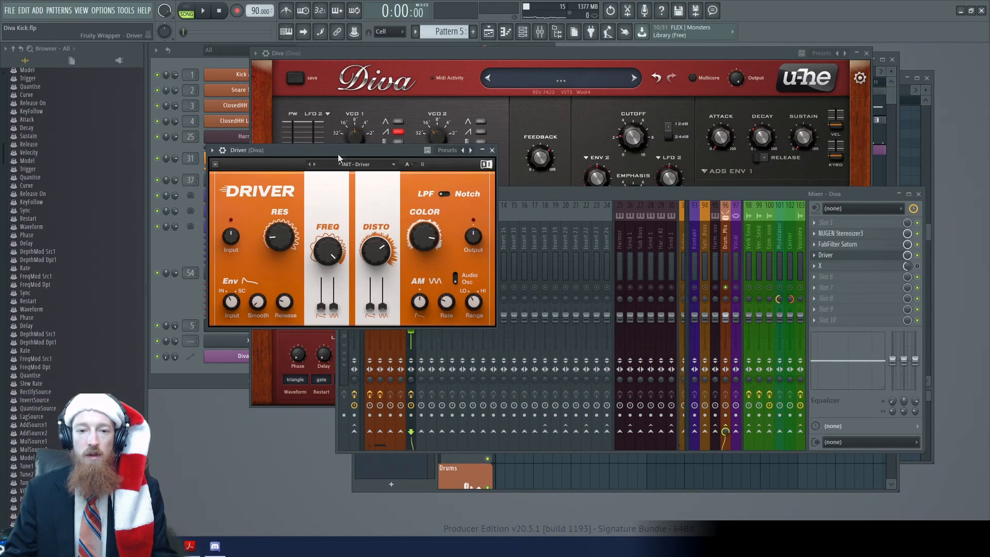
key("space")
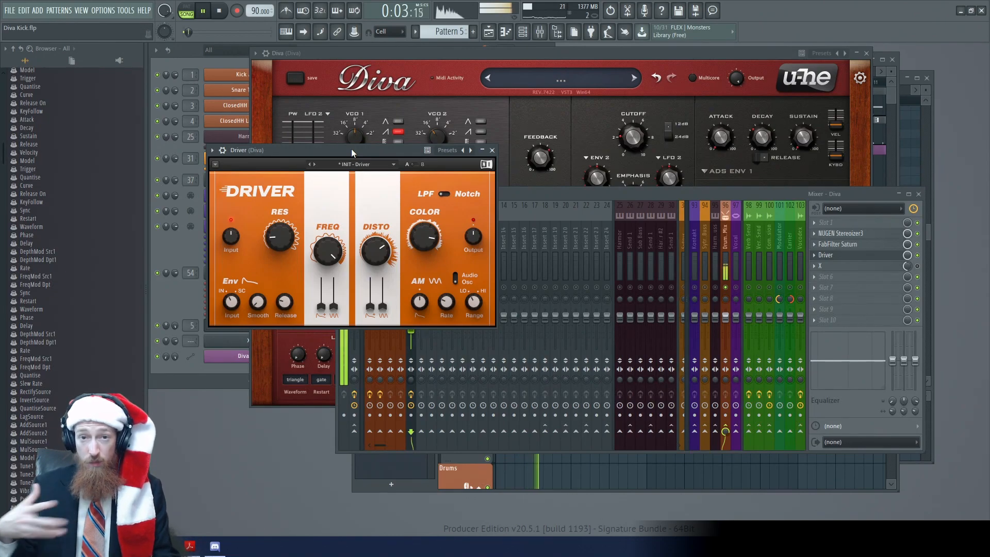
key("space")
left_click(846, 254)
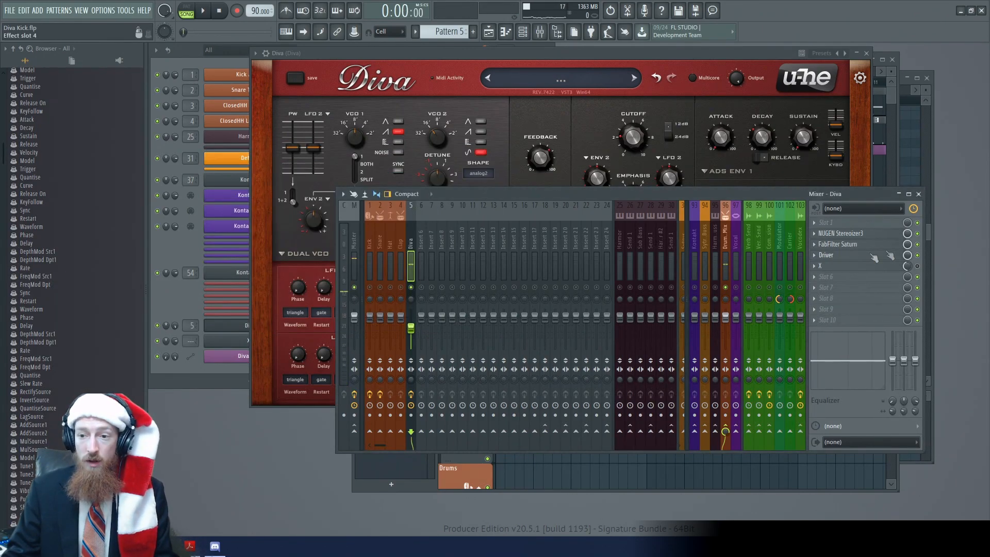
Open the X effect on the Diva track, listen to it, examine its Hyper, Warp and Engine pages, and close it
left_click(872, 266)
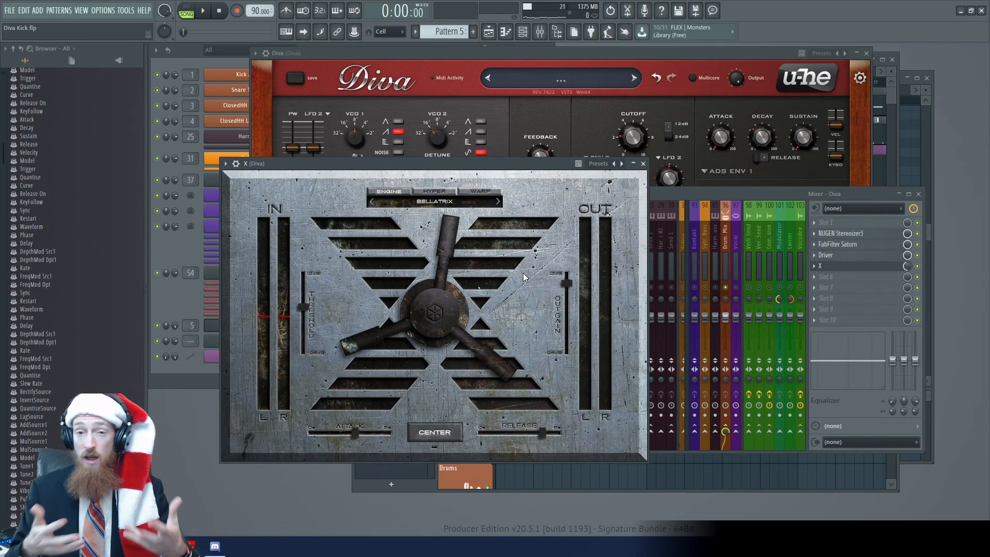
key("space")
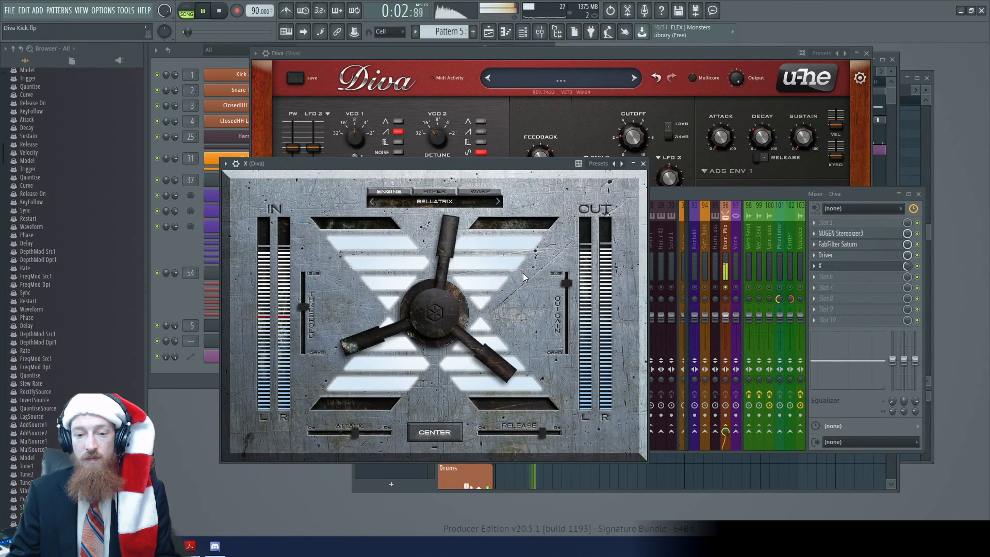
left_click(435, 192)
key("space")
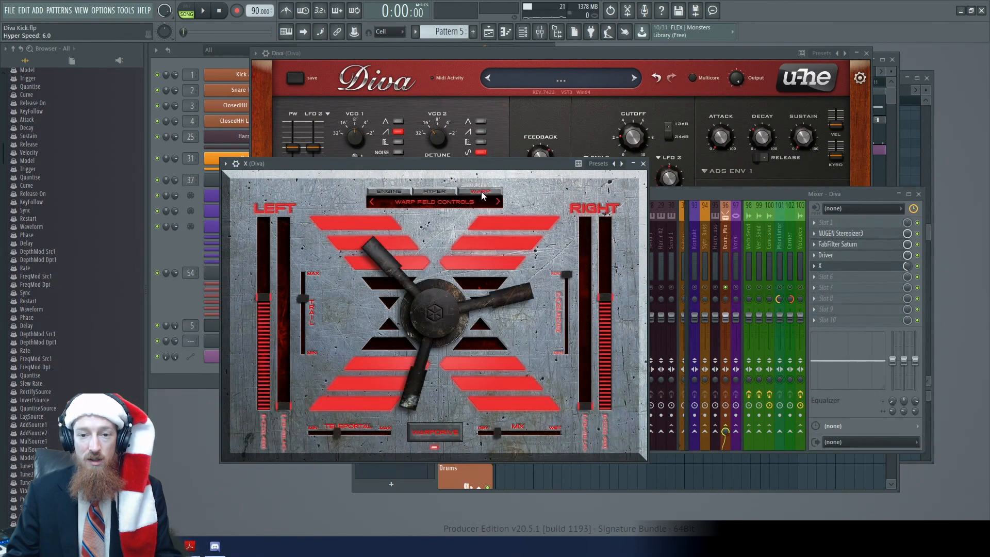
left_click(393, 191)
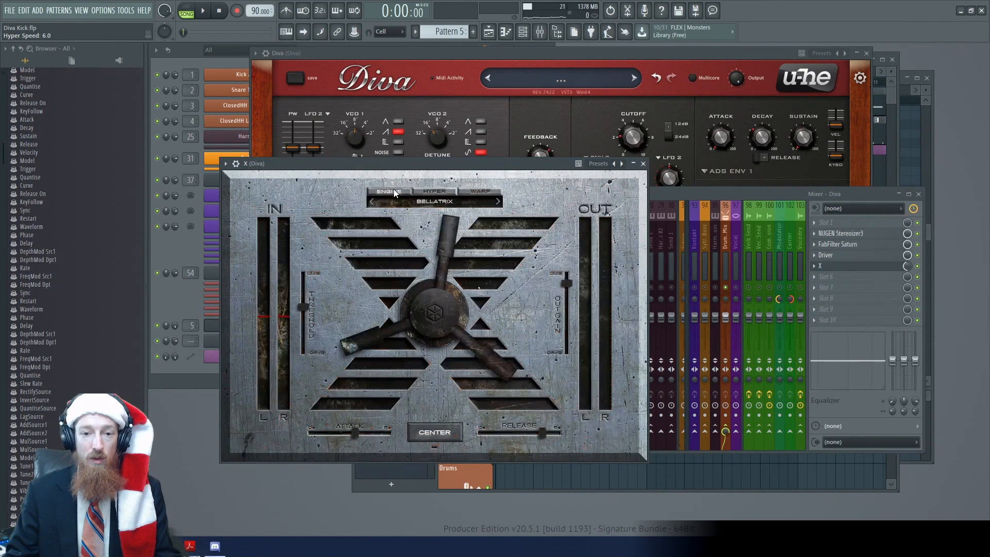
left_click(487, 193)
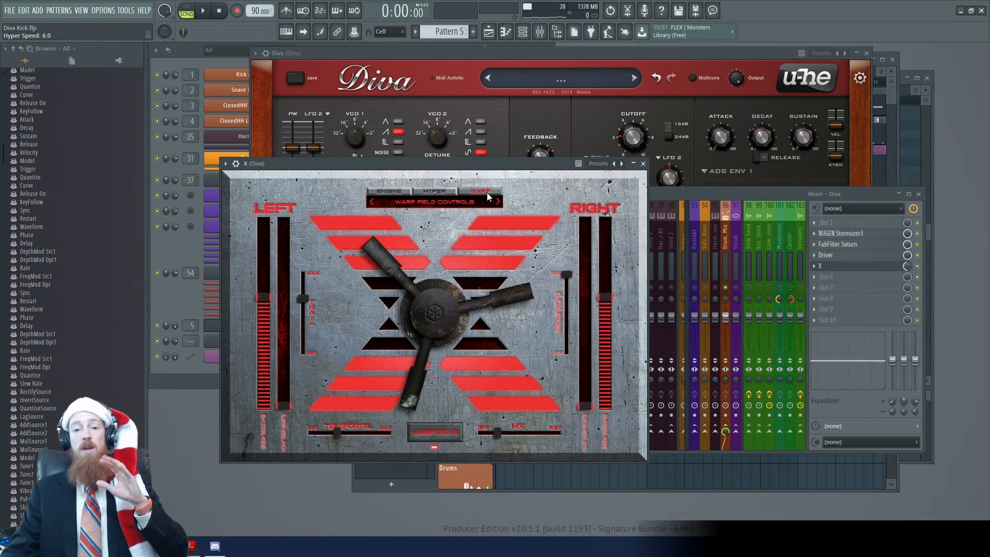
left_click(402, 189)
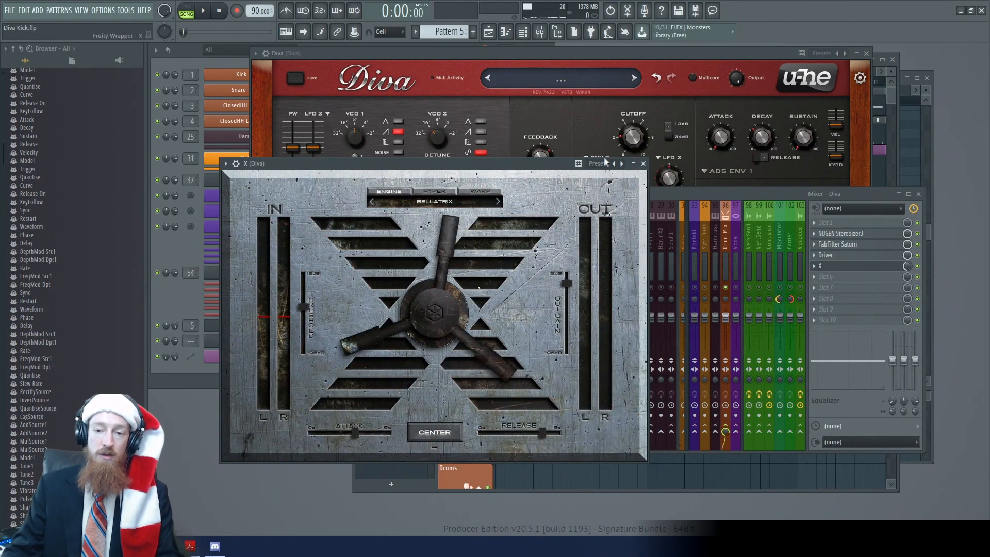
left_click(643, 164)
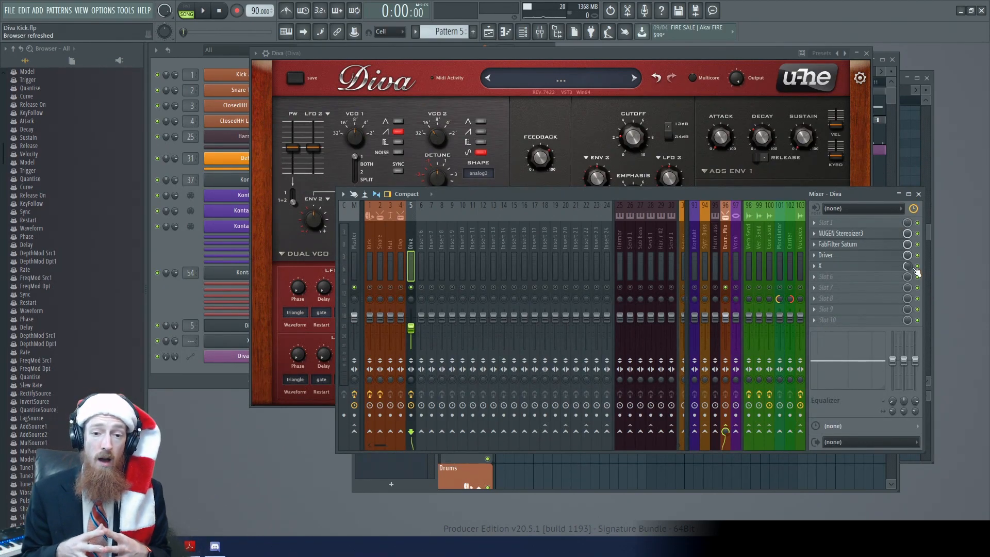
Unsolo the Diva mixer track, close the Kontakt 1 #2 piano roll, and bring the playlist to the front
right_click(411, 287)
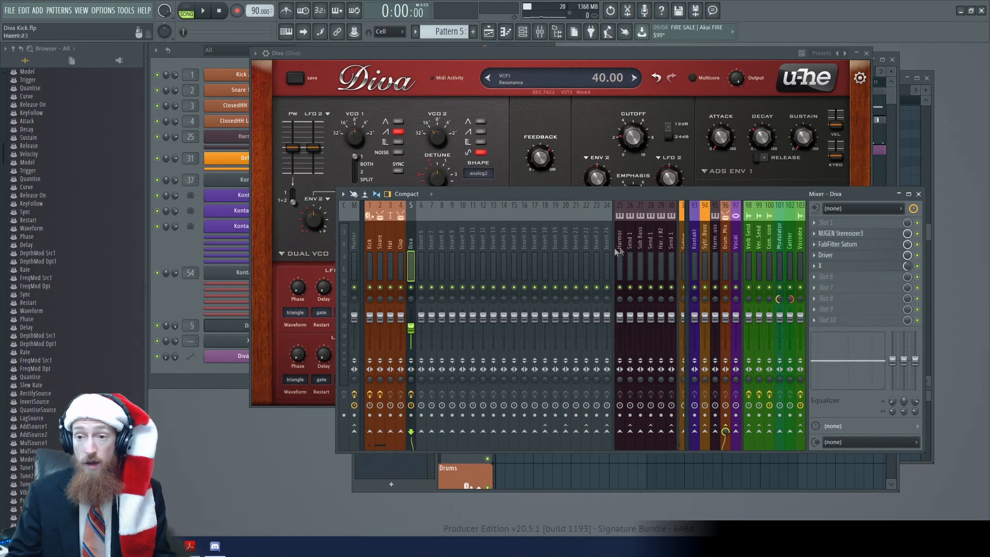
left_click_drag(665, 196, 652, 180)
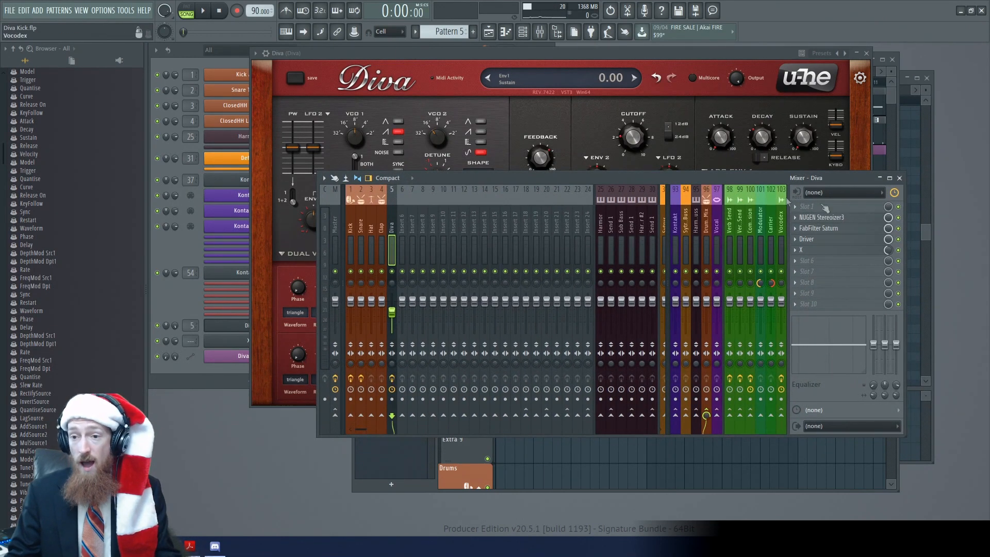
left_click(928, 93)
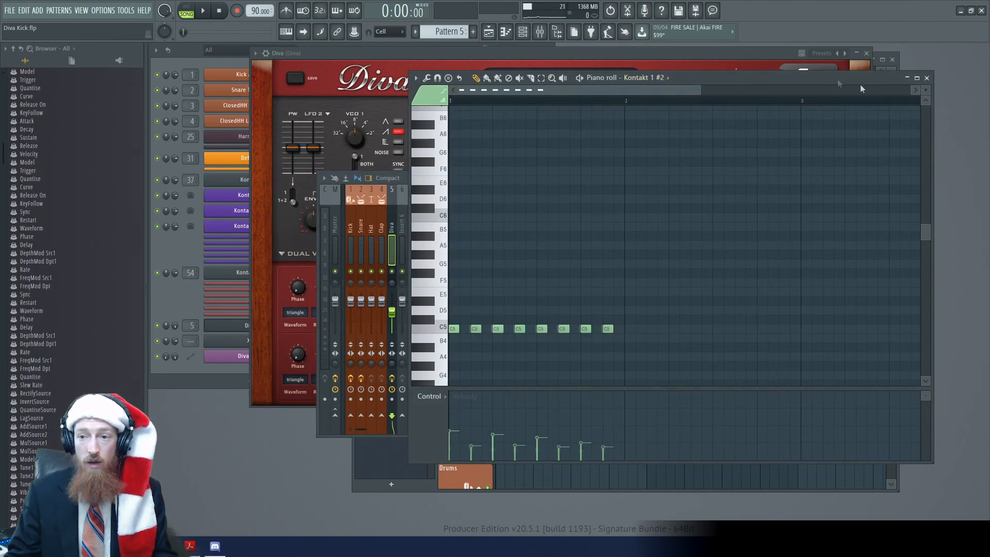
left_click(927, 77)
left_click(895, 81)
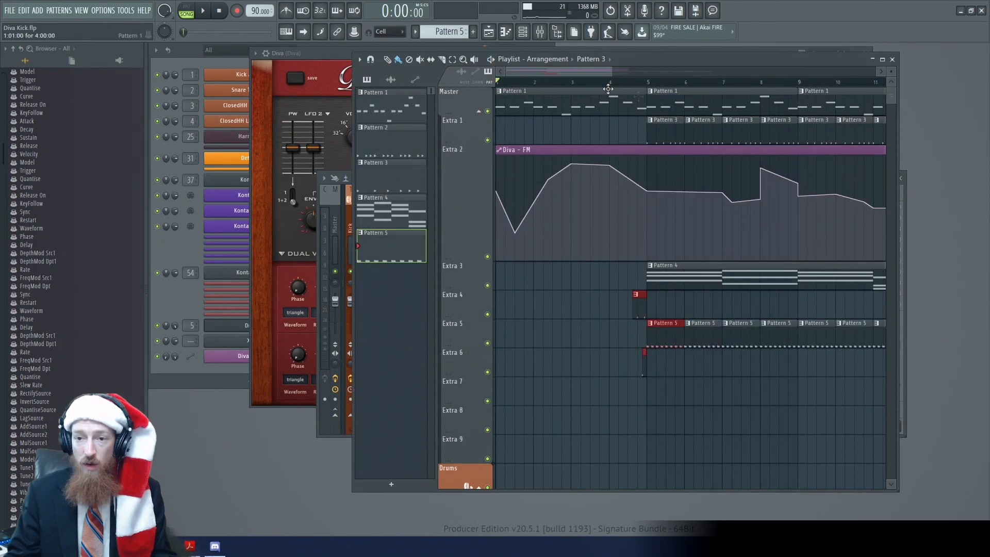
Play the arrangement and examine the notes of Pattern 1 in Diva's piano roll
scroll(559, 148, "down", 4)
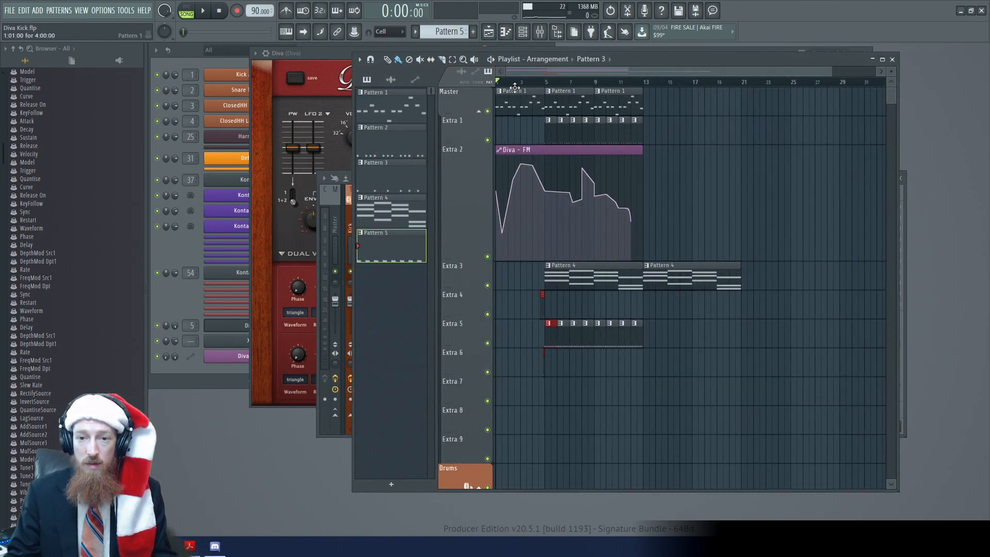
key("space")
double_click(525, 104)
scroll(508, 299, "up", 3)
scroll(509, 273, "down", 2)
scroll(641, 199, "down", 4, "ctrl")
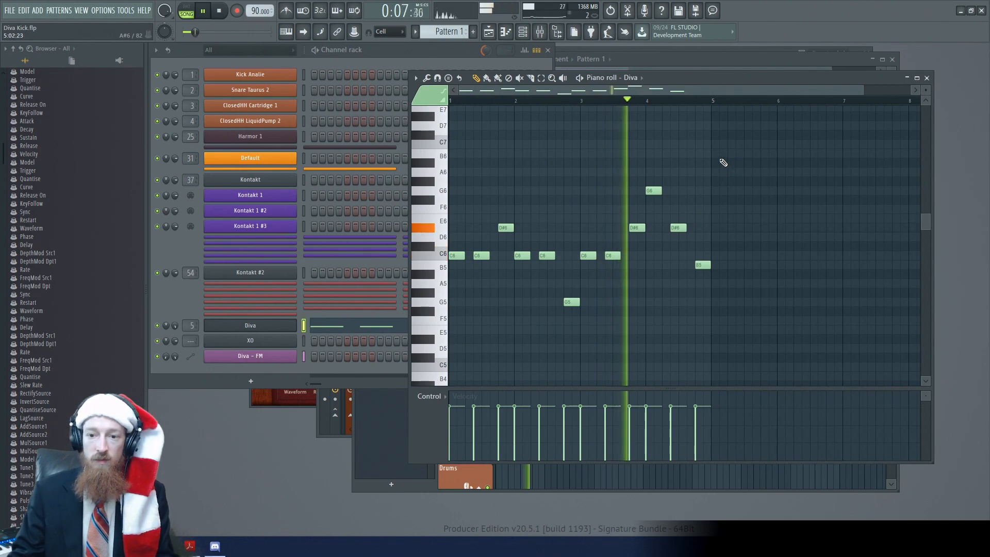
left_click_drag(718, 160, 590, 159)
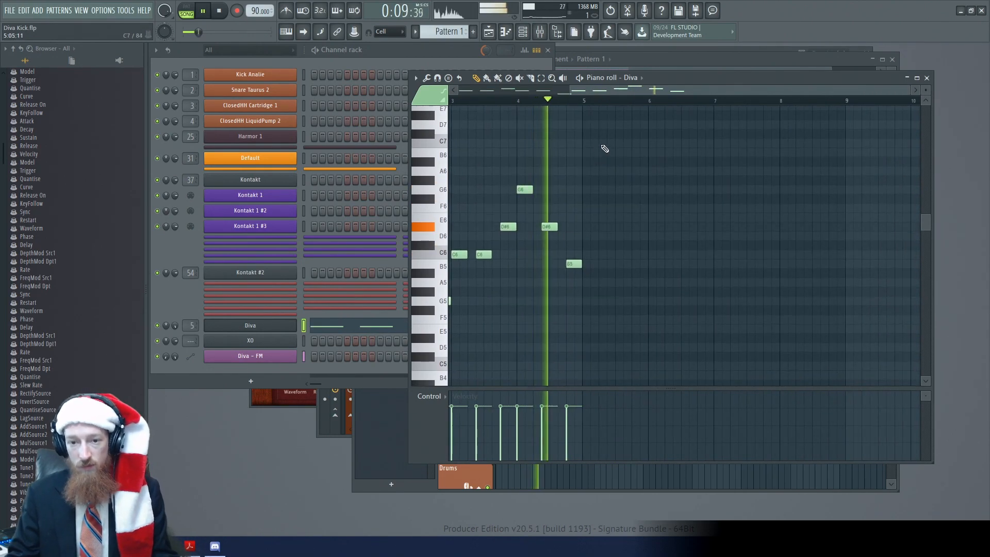
Return to the playlist, follow the Diva - FM automation curve during playback, and stop the song
left_click(718, 58)
scroll(562, 168, "up", 3)
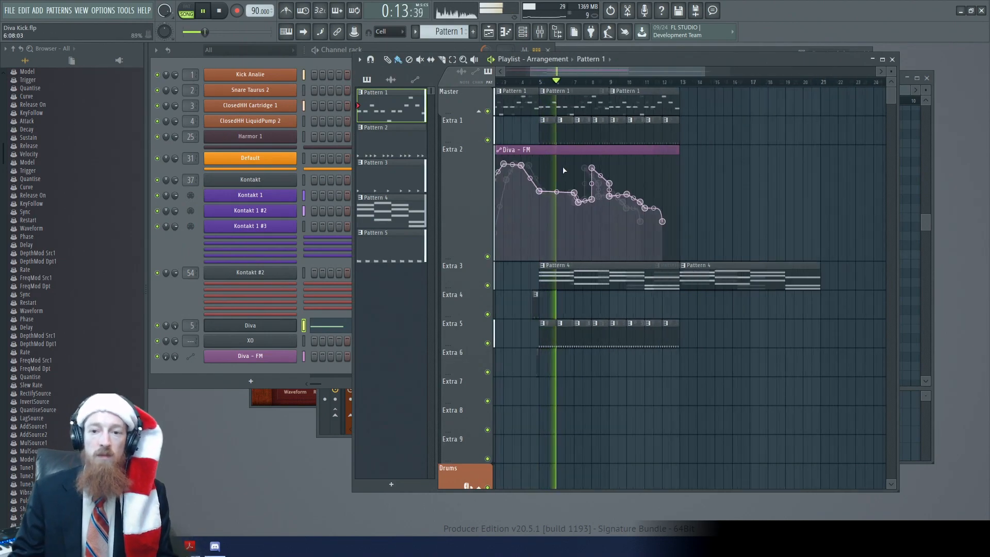
middle_click(612, 159)
mouse_move(712, 176)
left_click(760, 178)
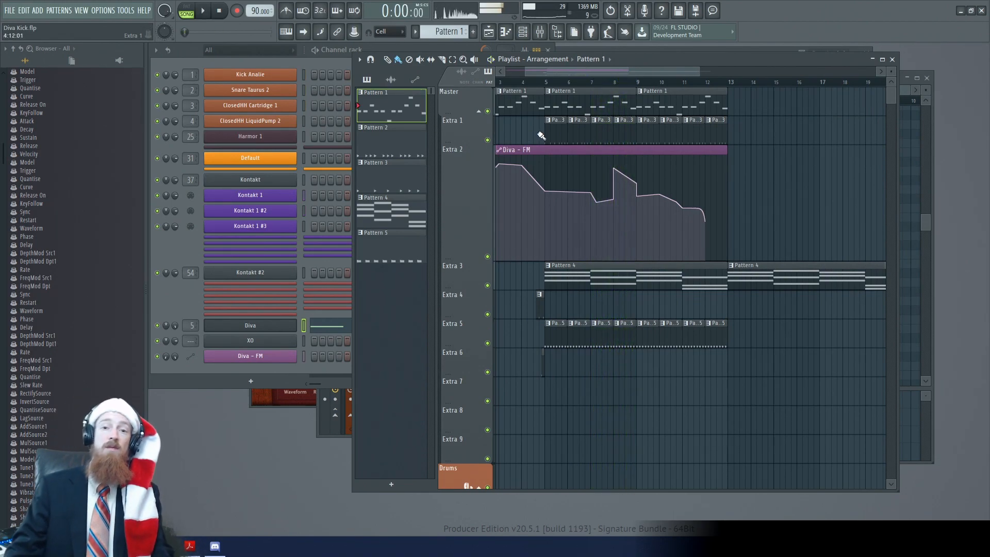
key("space")
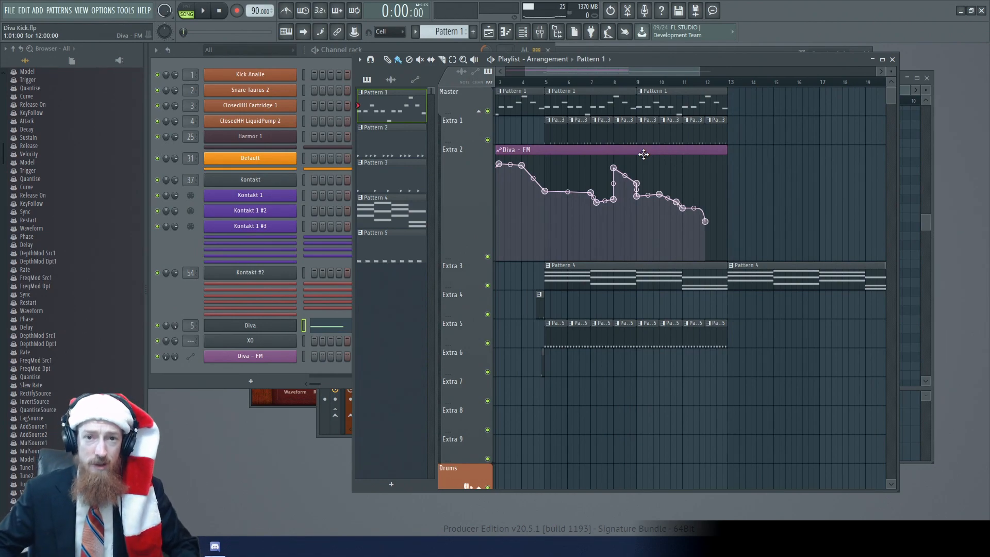